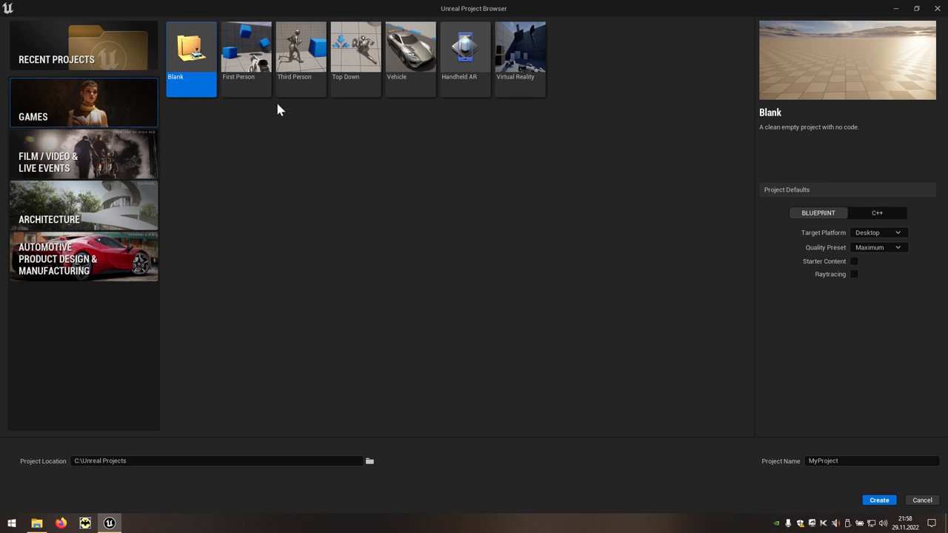
- Create MyProject from the Third Person Blueprint template and look over ThirdPersonMap
click(312, 87)
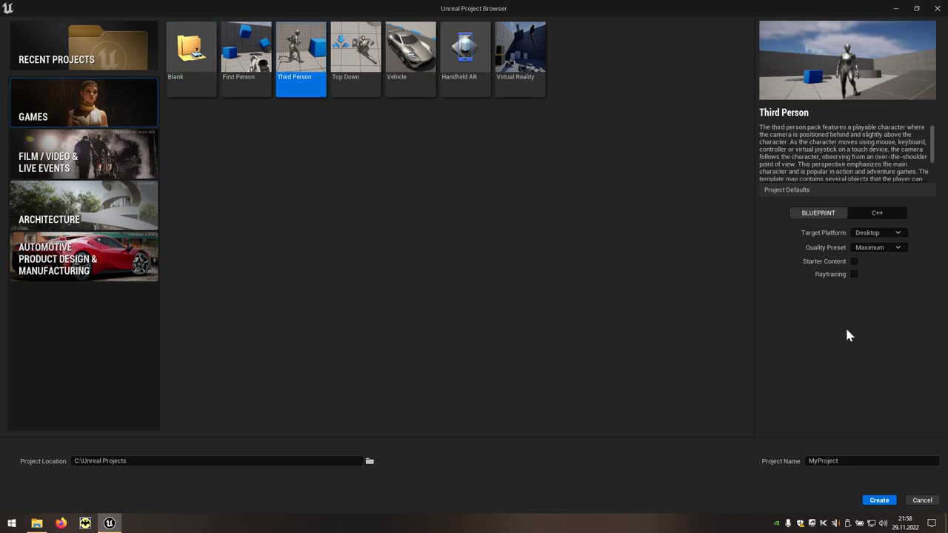
click(892, 508)
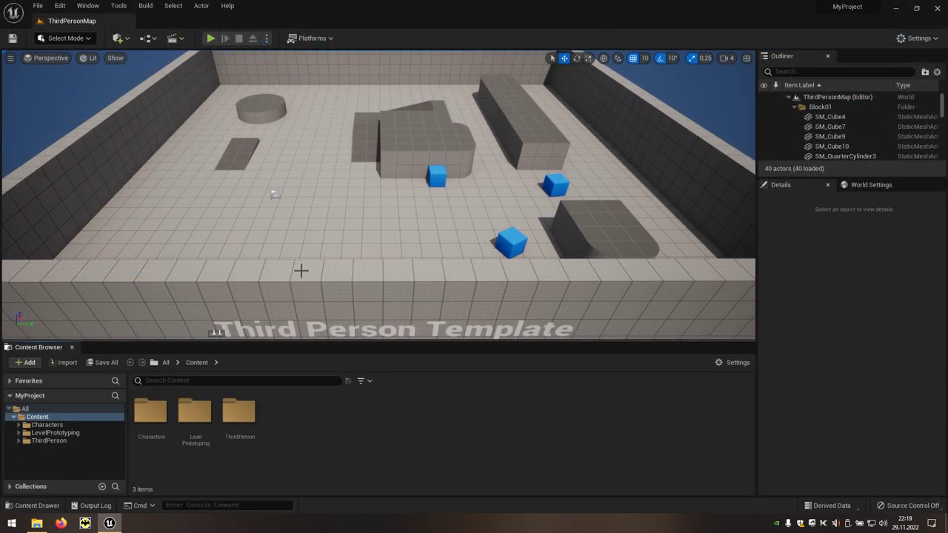
mouse_move(301, 271)
mouse_down()
mouse_move(267, 303)
mouse_move(266, 245)
mouse_move(251, 263)
mouse_up()
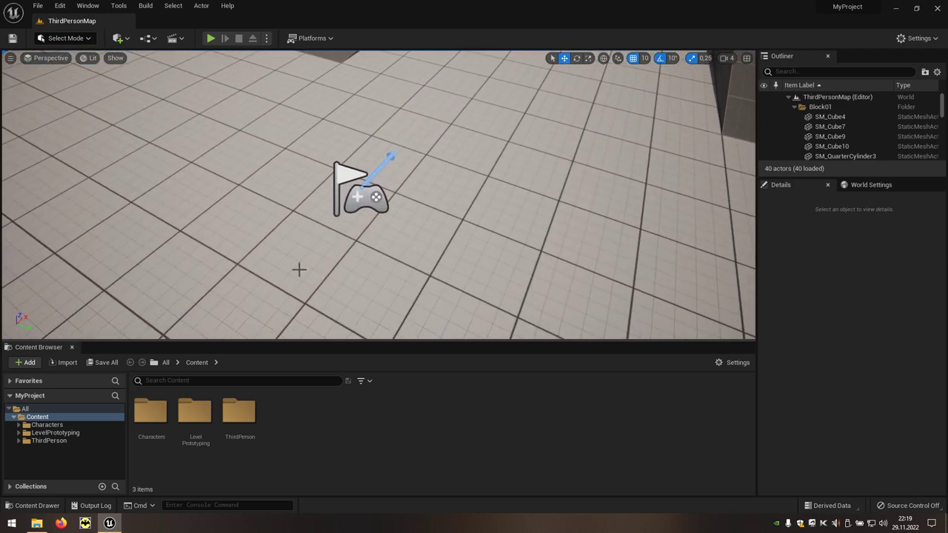
- Open Content > ThirdPerson > Blueprints and select BP_ThirdPersonCharacter
double_click(249, 443)
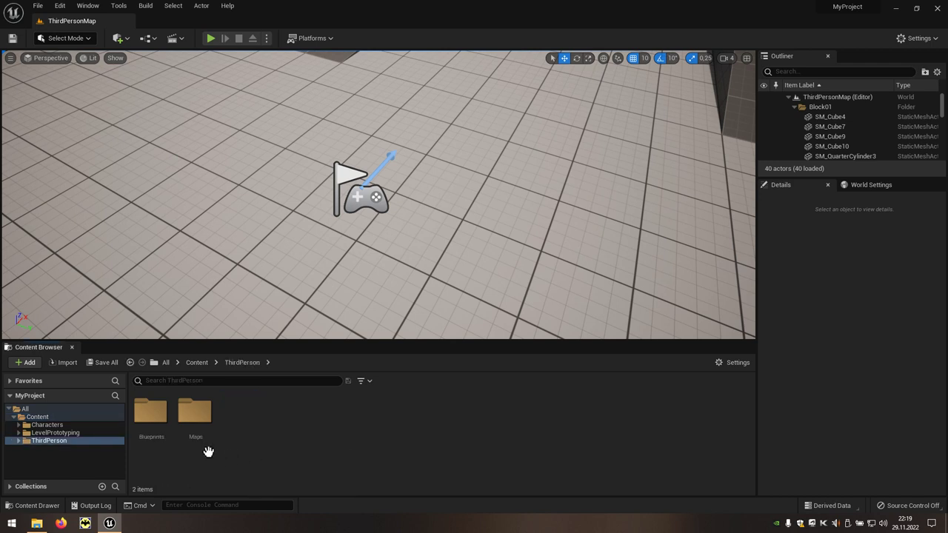
click(157, 451)
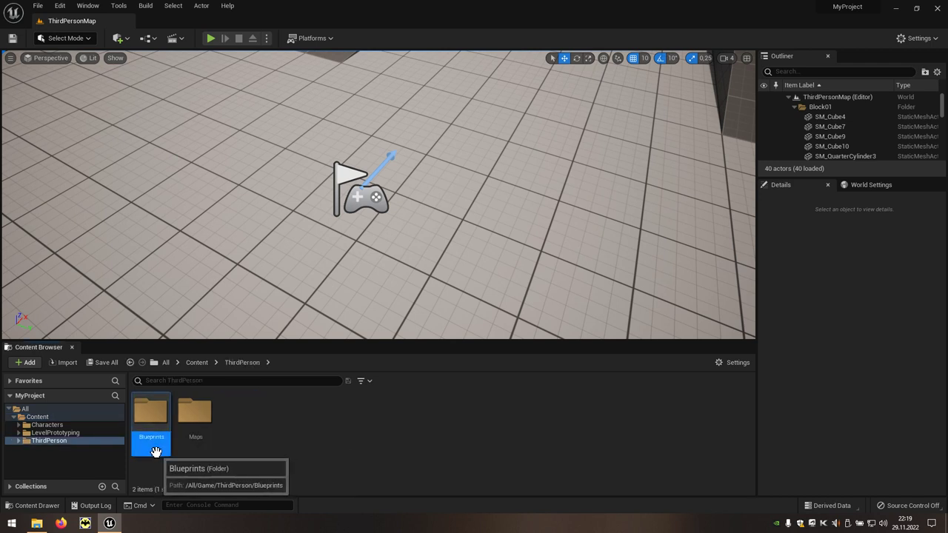
double_click(155, 452)
click(161, 440)
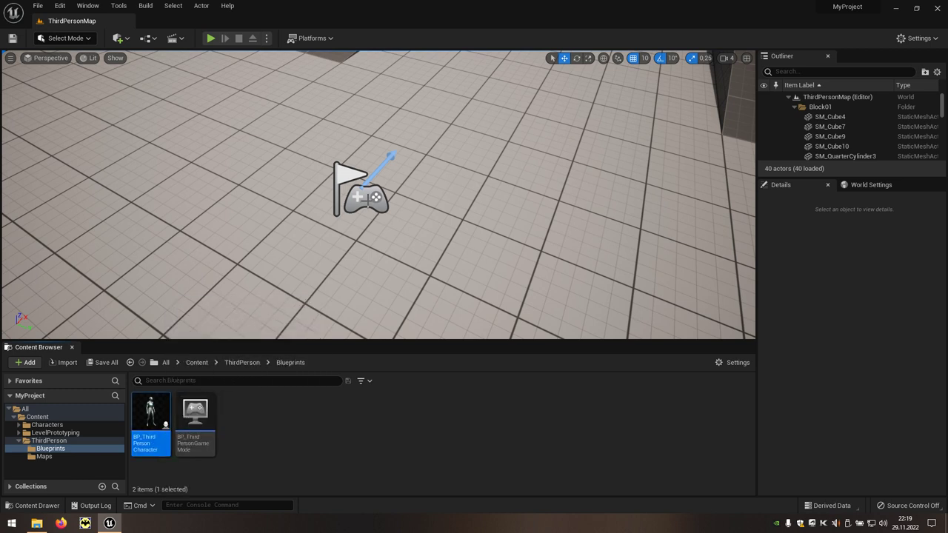
- Copy the PlayerStart's location, delete the PlayerStart, and drag BP_ThirdPersonCharacter into the level
click(366, 200)
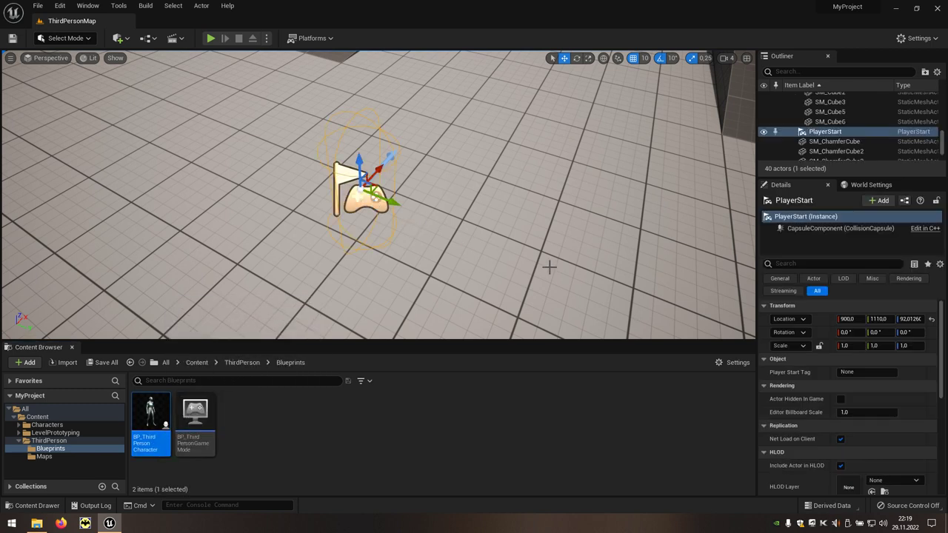
right_click(816, 318)
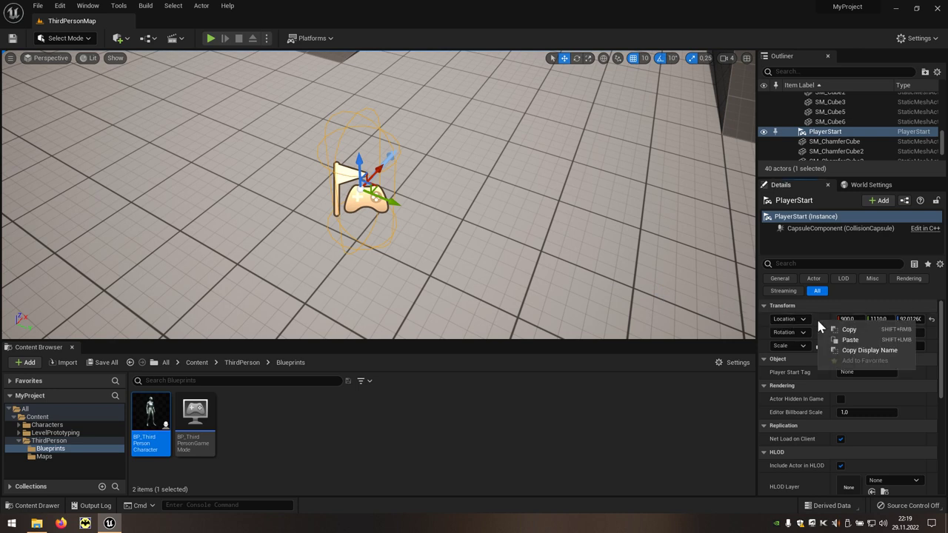
click(859, 330)
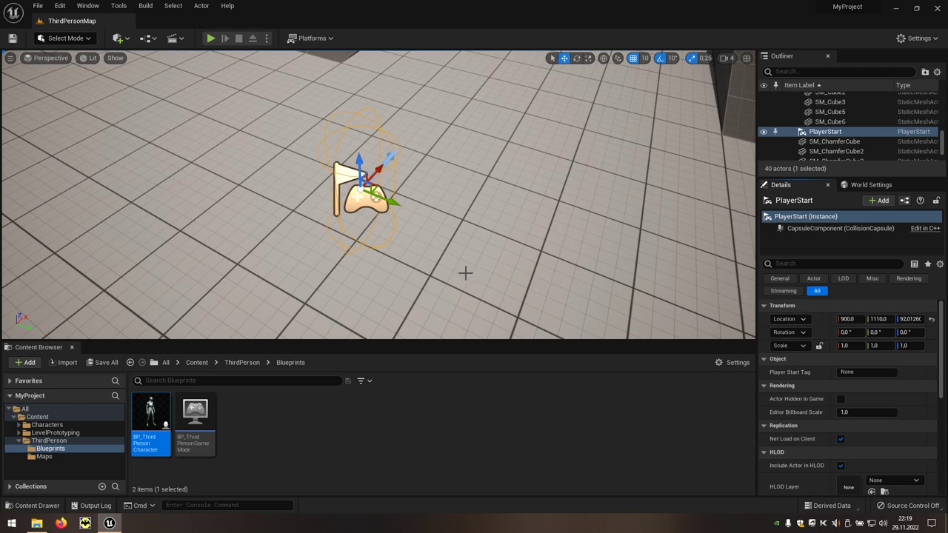
key(Delete)
mouse_move(159, 402)
mouse_down()
mouse_move(391, 248)
mouse_move(474, 152)
mouse_up()
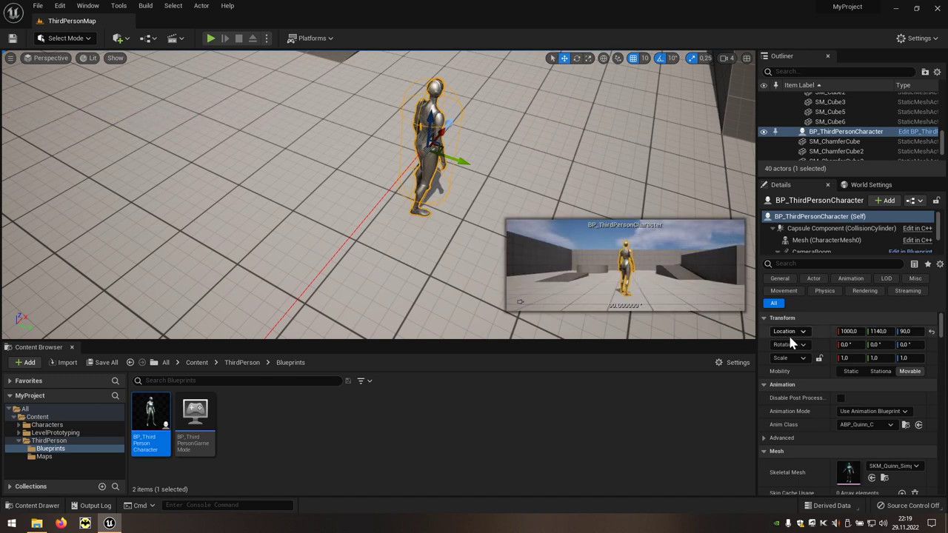
- Paste the PlayerStart location onto the character and set Auto Possess Player to Player 0
right_click(819, 331)
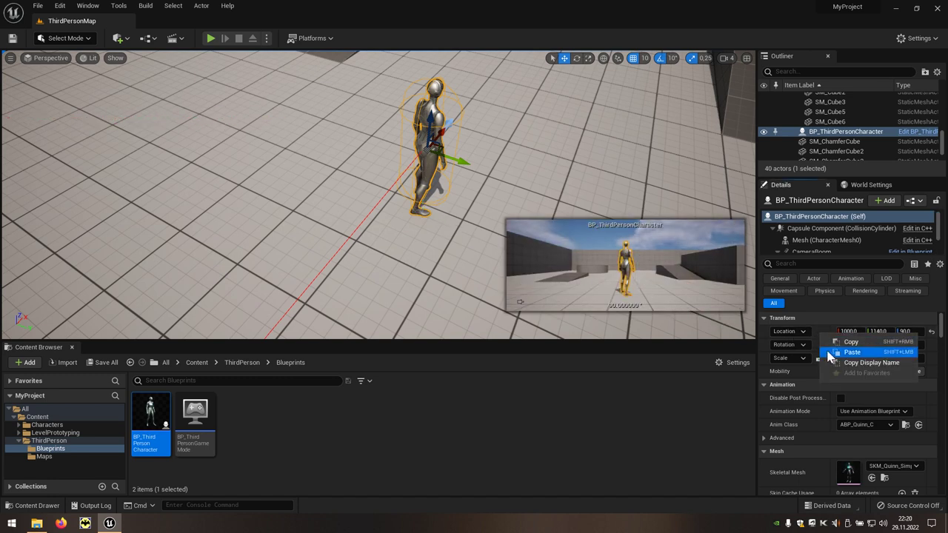
click(864, 352)
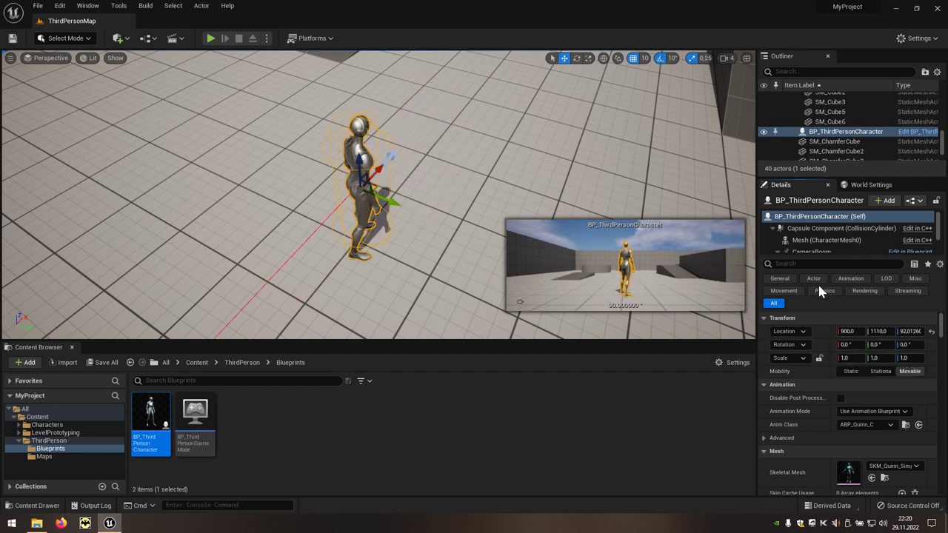
text(pla)
text(yer)
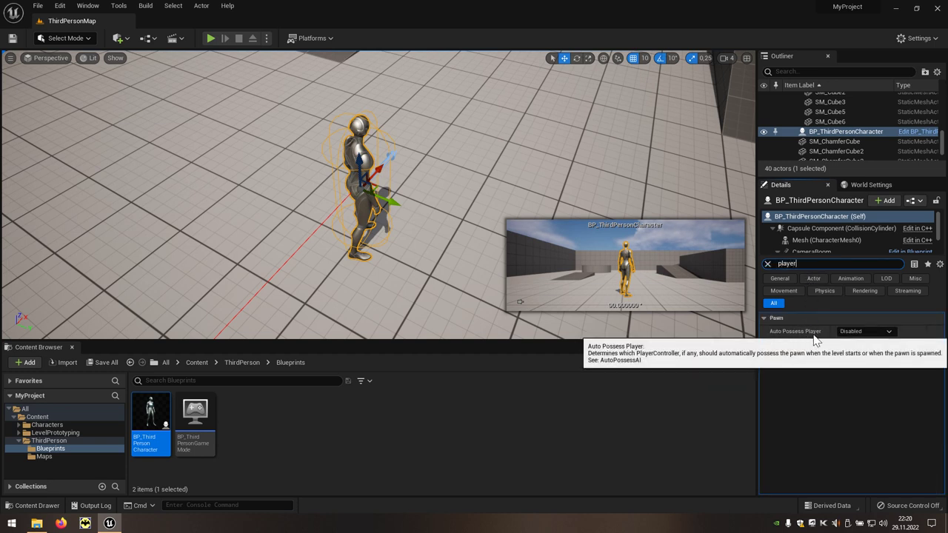
click(861, 334)
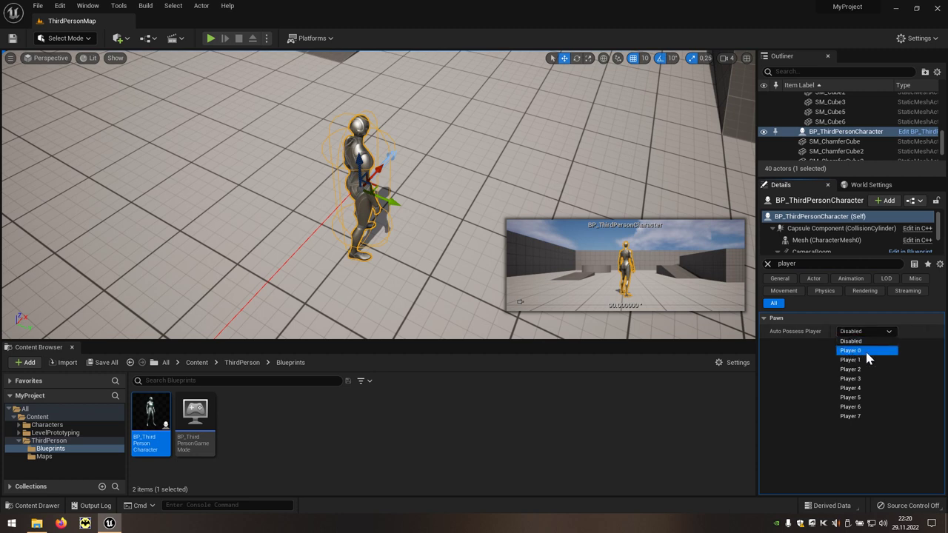
click(866, 353)
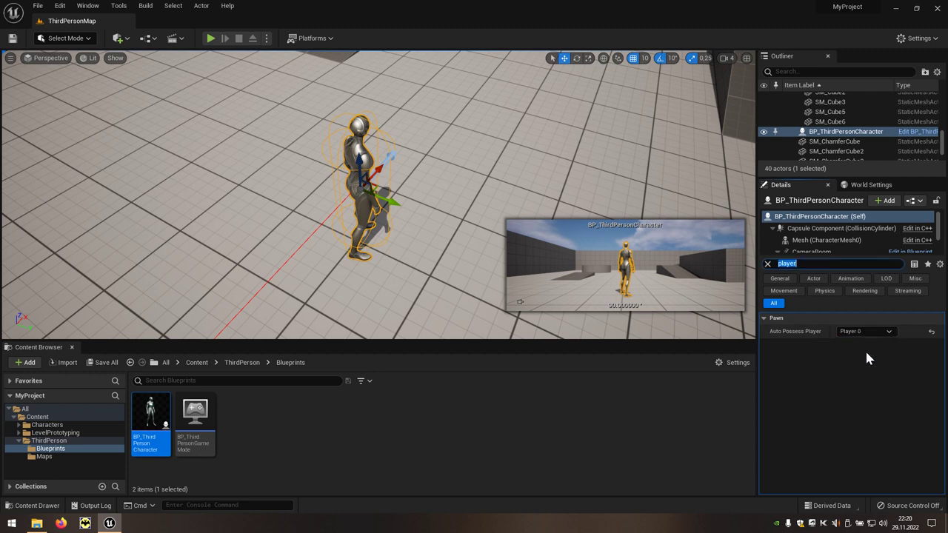
click(767, 264)
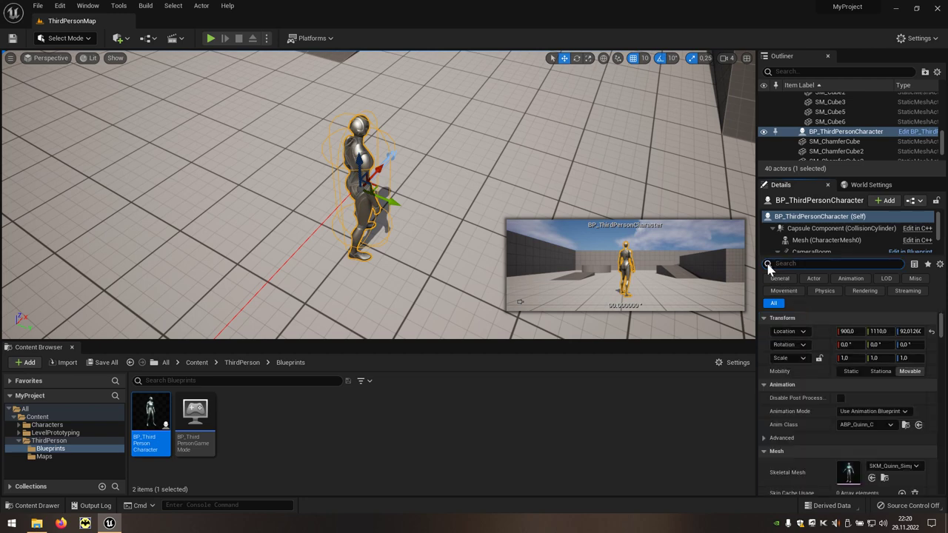
- Play-test the level running the character forward, then frame the character in the viewport
click(210, 38)
key(w)
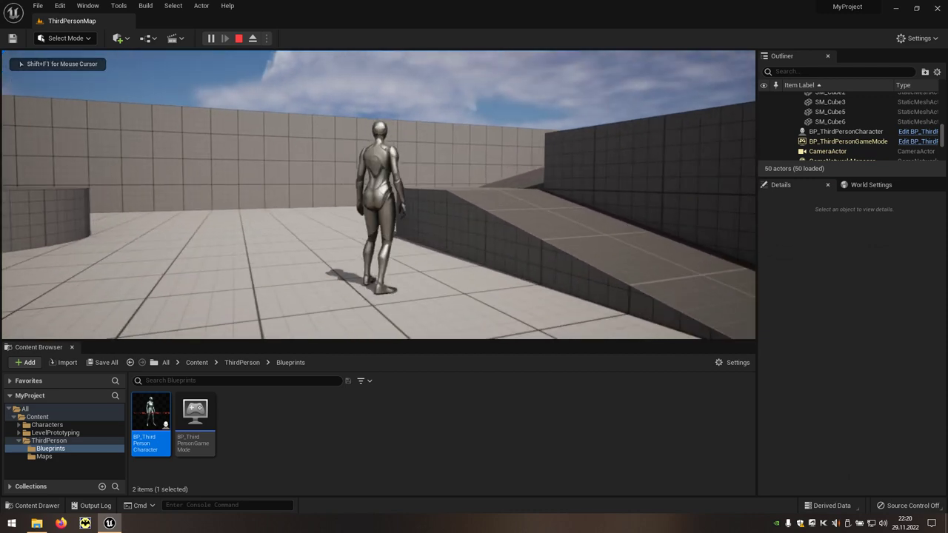
key(Escape)
key(f)
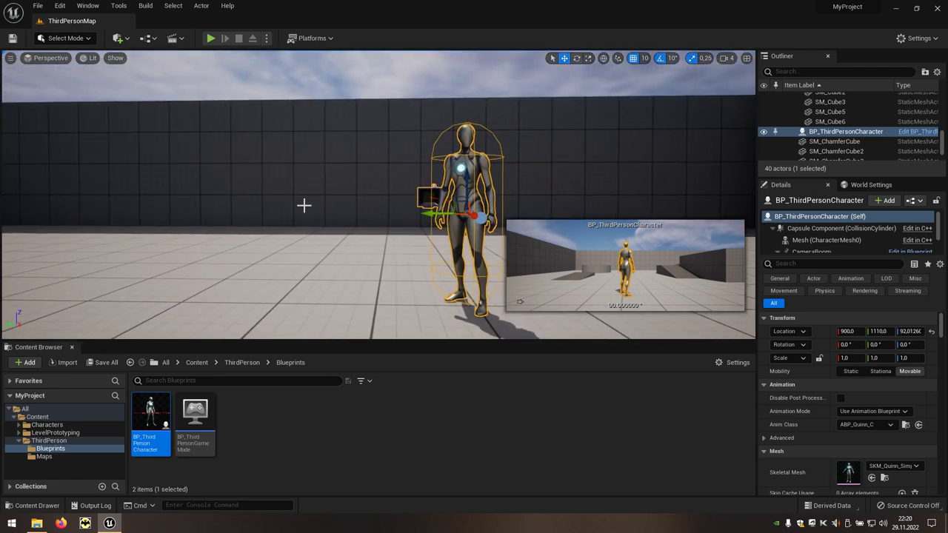
key(Escape)
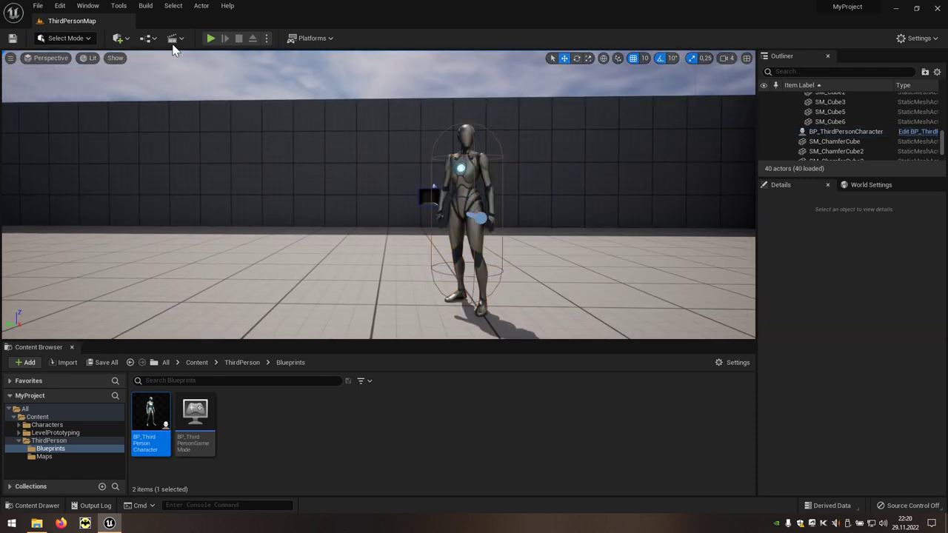
click(178, 38)
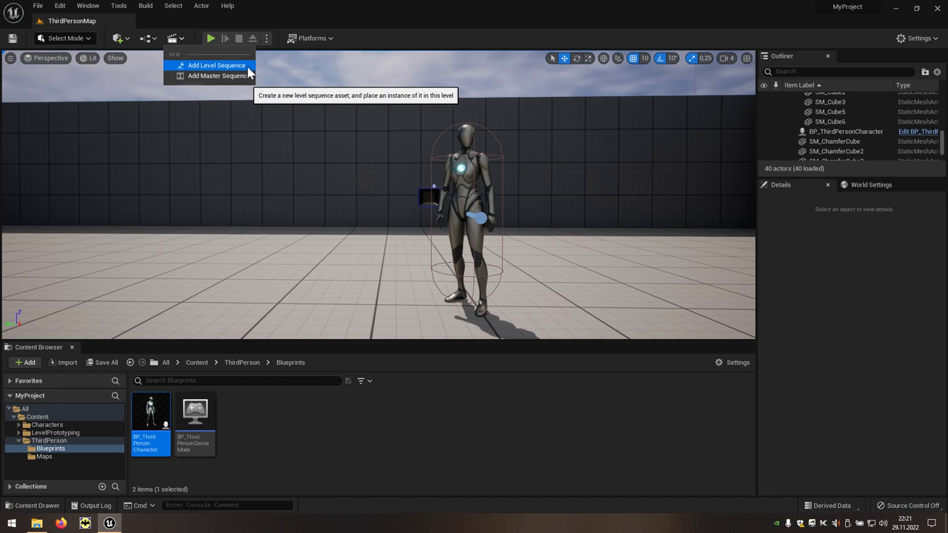
- Add a level sequence and save it as NewLevelSequence in a new Cinematic folder
click(222, 66)
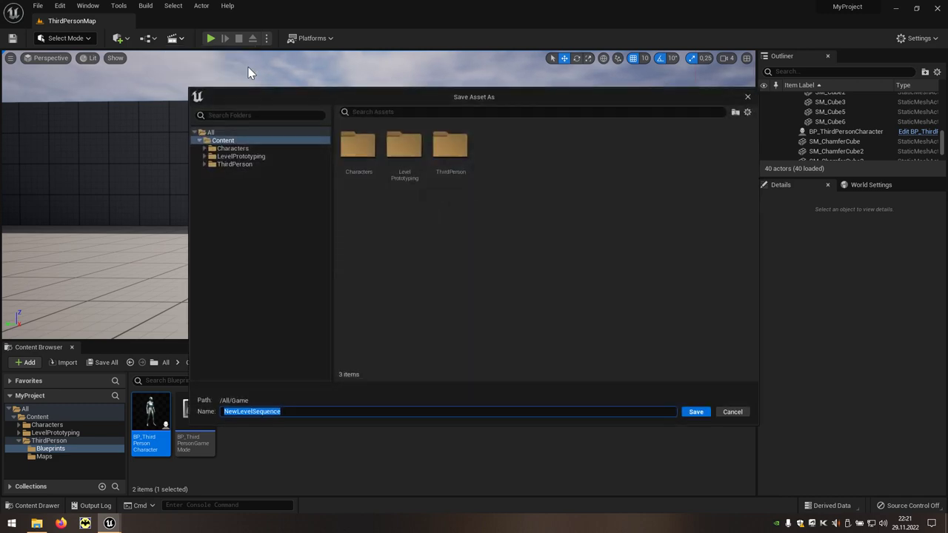
right_click(433, 265)
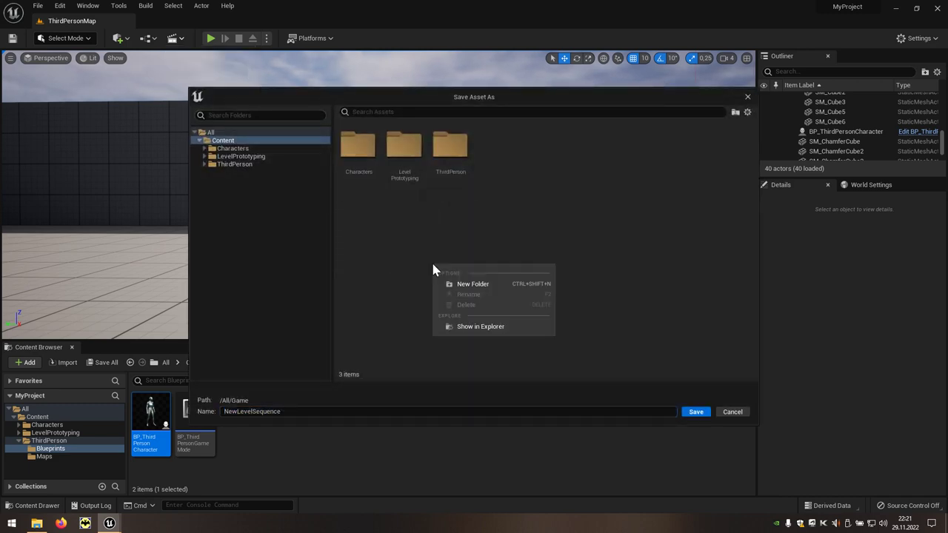
click(492, 284)
text(Cinematic)
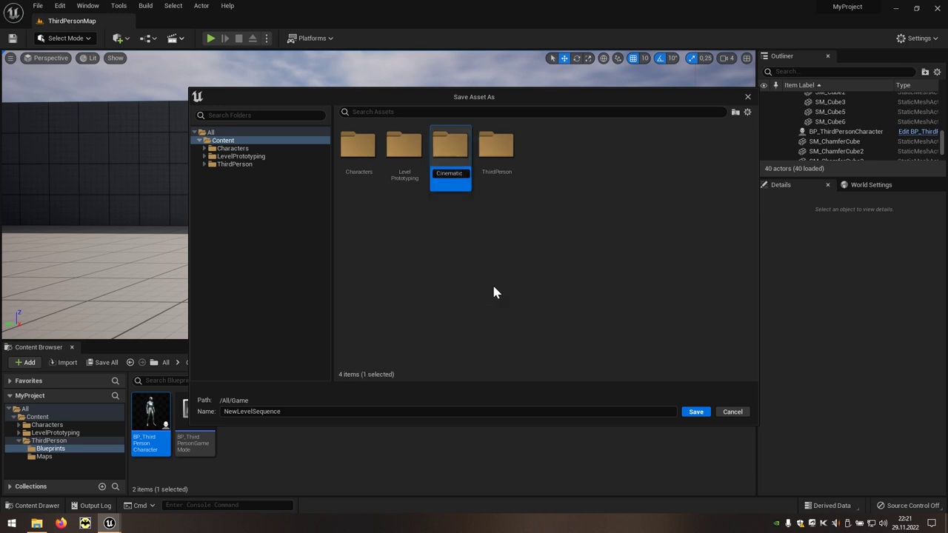
key(Return)
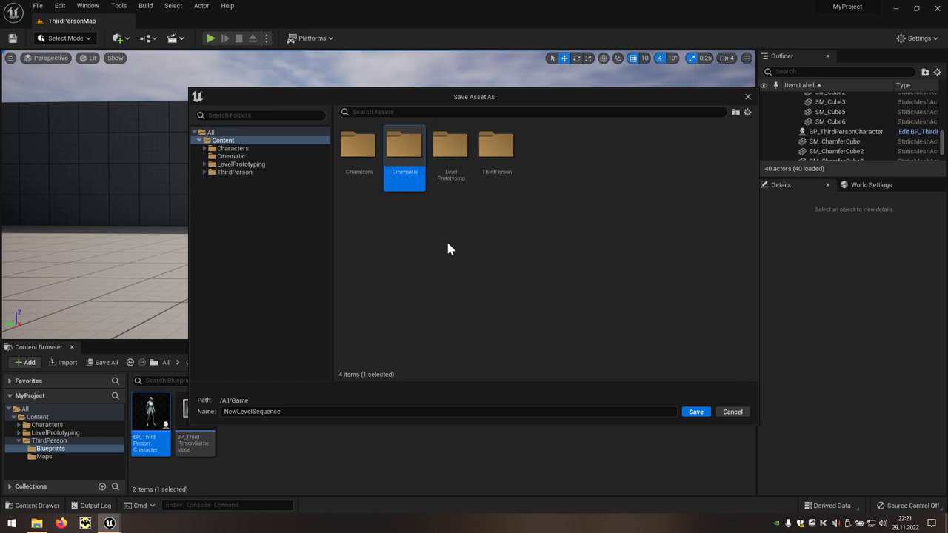
double_click(404, 191)
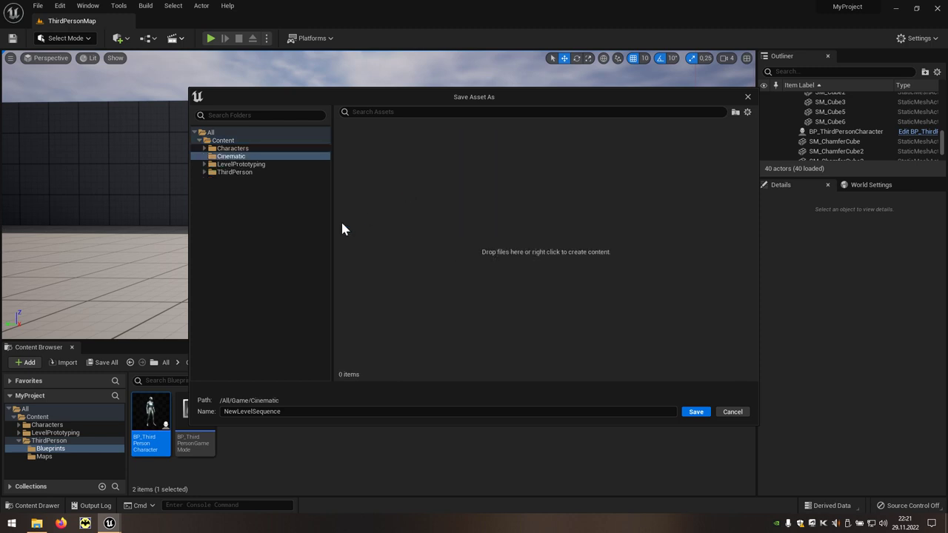
click(700, 415)
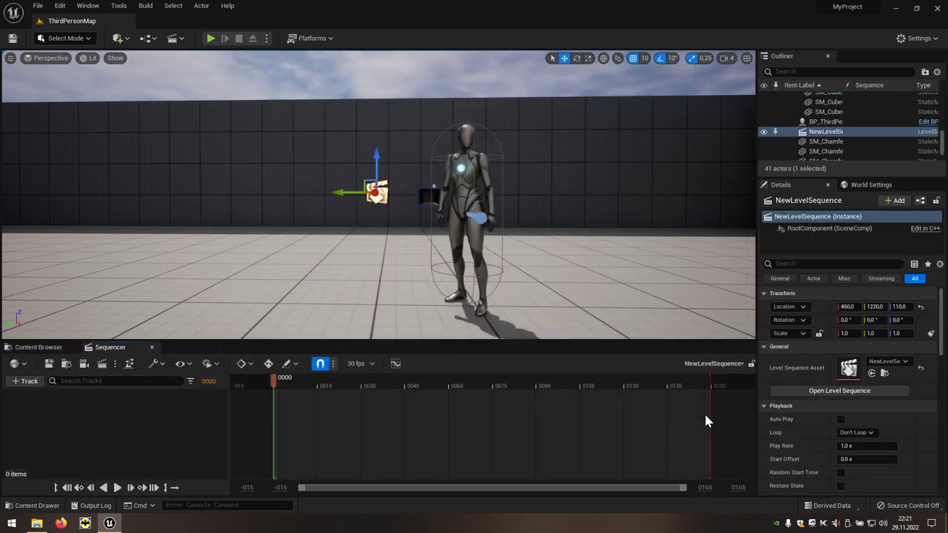
- Add a cine camera with a camera cut, back it off to frame the full character, and key Transform at frame 0
click(706, 421)
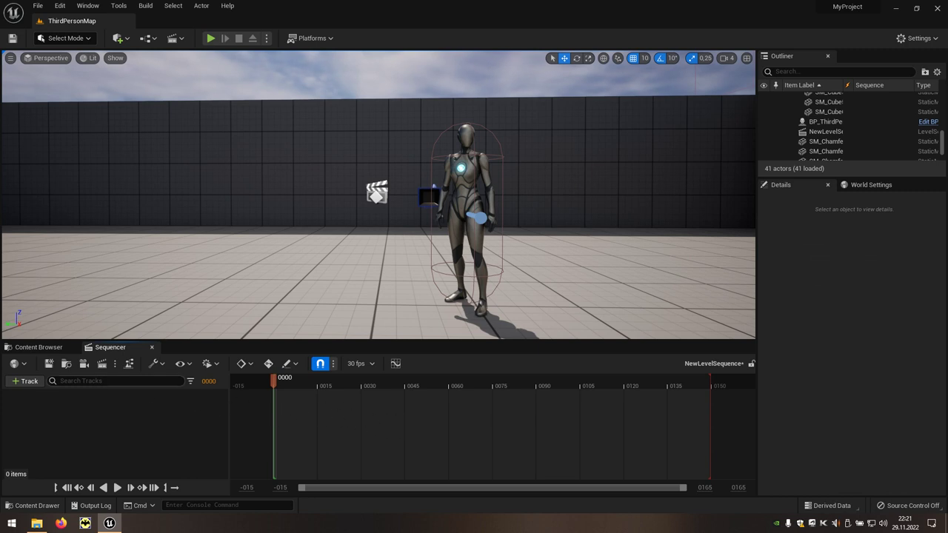
click(83, 363)
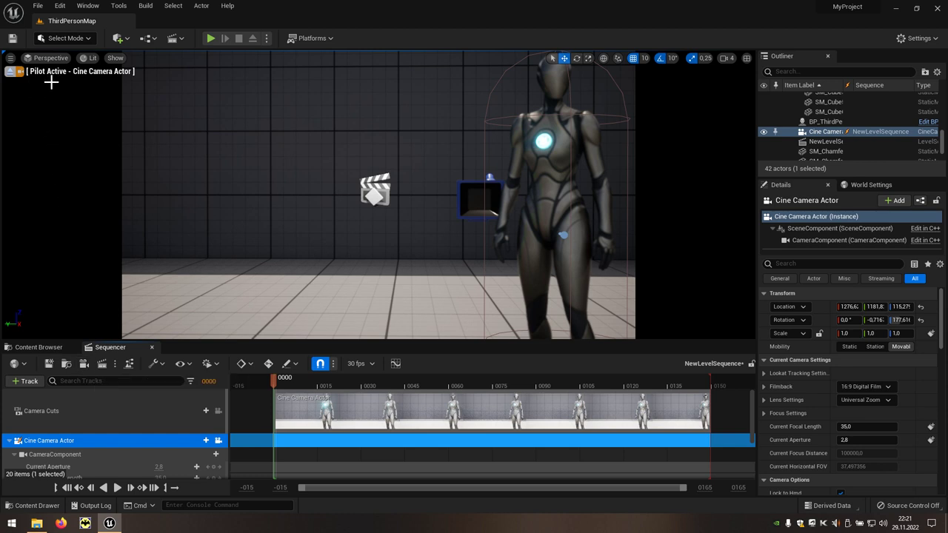
mouse_move(436, 192)
right_down()
mouse_move(393, 191)
mouse_move(400, 185)
right_up()
key(s)
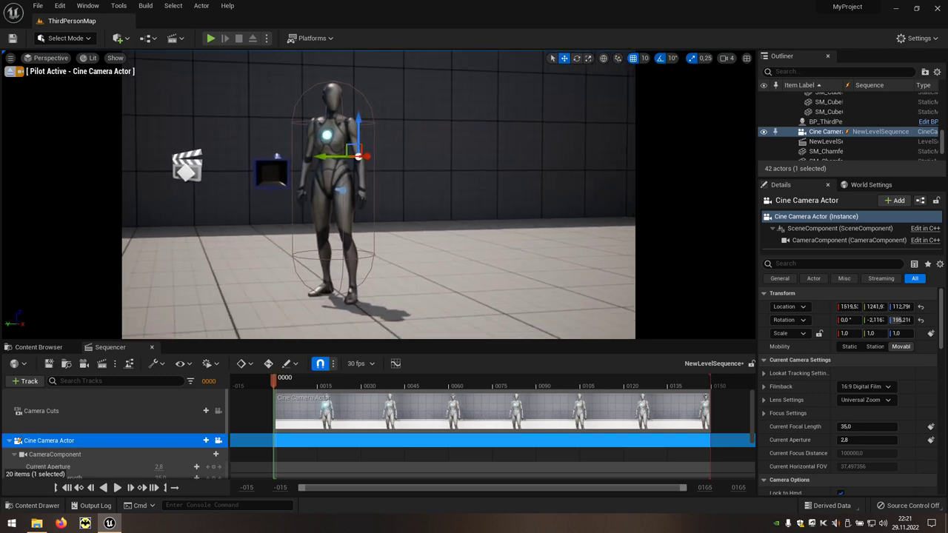
right_drag(400, 185, 439, 195)
key(w)
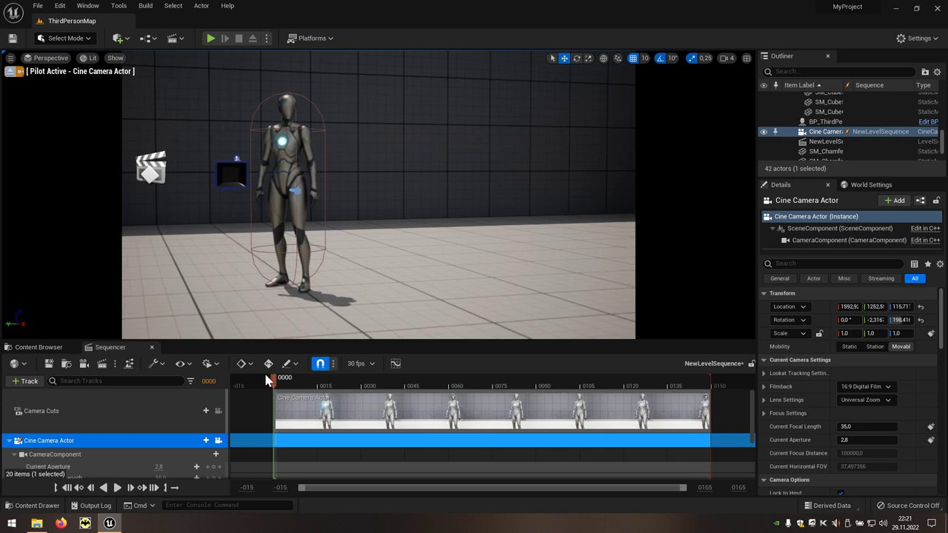
scroll(200, 428, down, 1)
scroll(199, 427, down, 1)
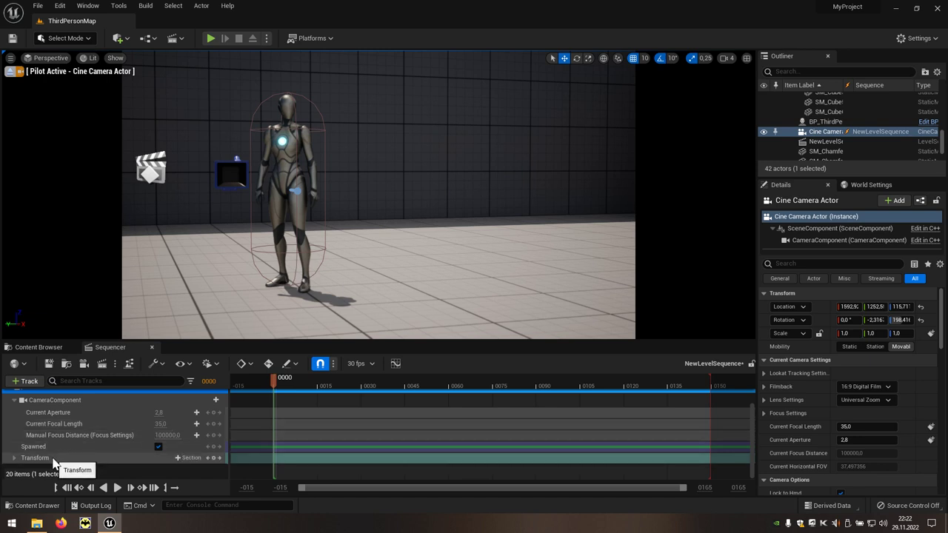
click(214, 458)
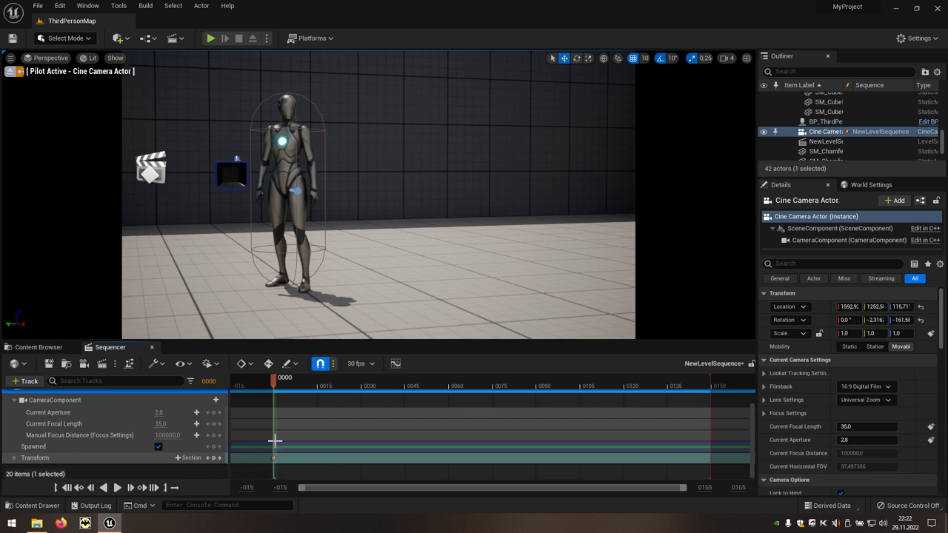
- Fly the camera into a face close-up at frame 75 and key its Transform
drag(274, 391, 495, 398)
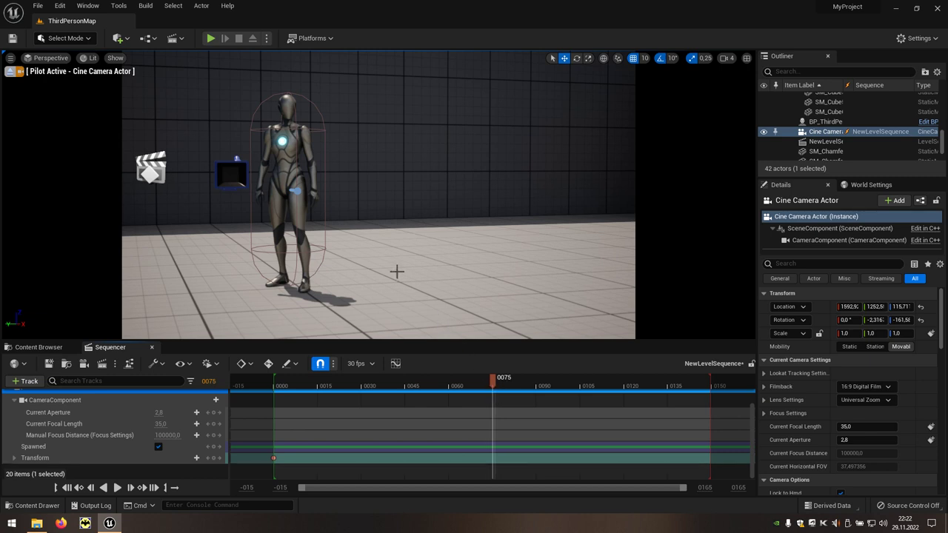
right_drag(364, 245, 364, 244)
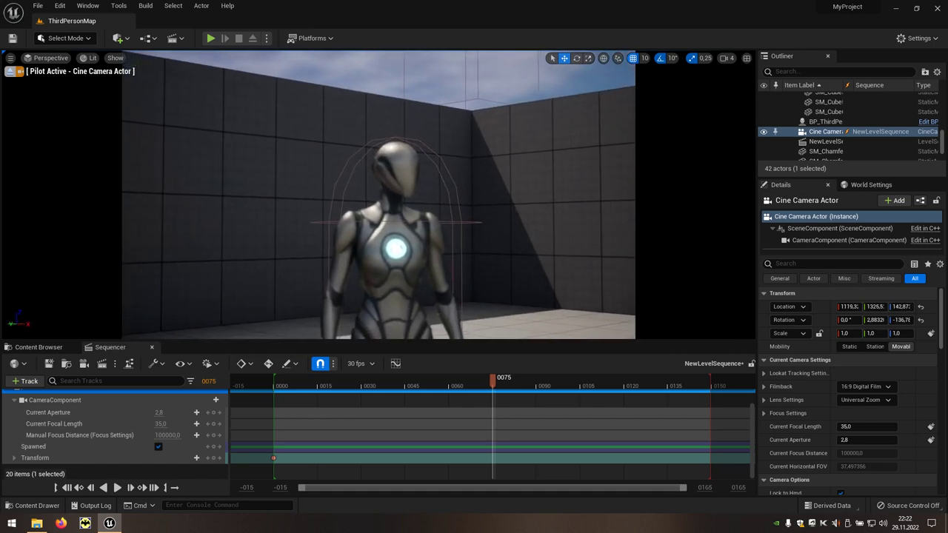
right_drag(364, 245, 364, 245)
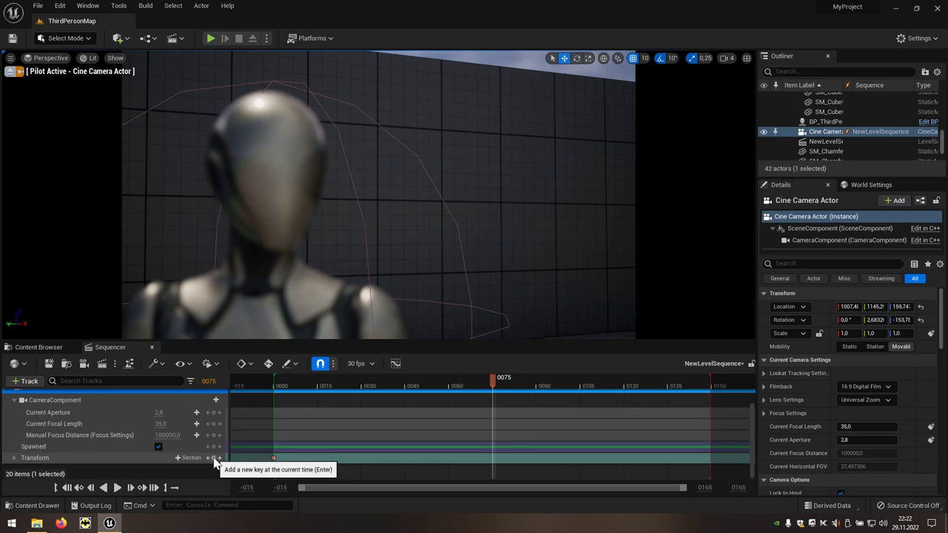
click(214, 458)
mouse_move(495, 390)
mouse_down()
mouse_move(305, 397)
mouse_move(419, 397)
mouse_up()
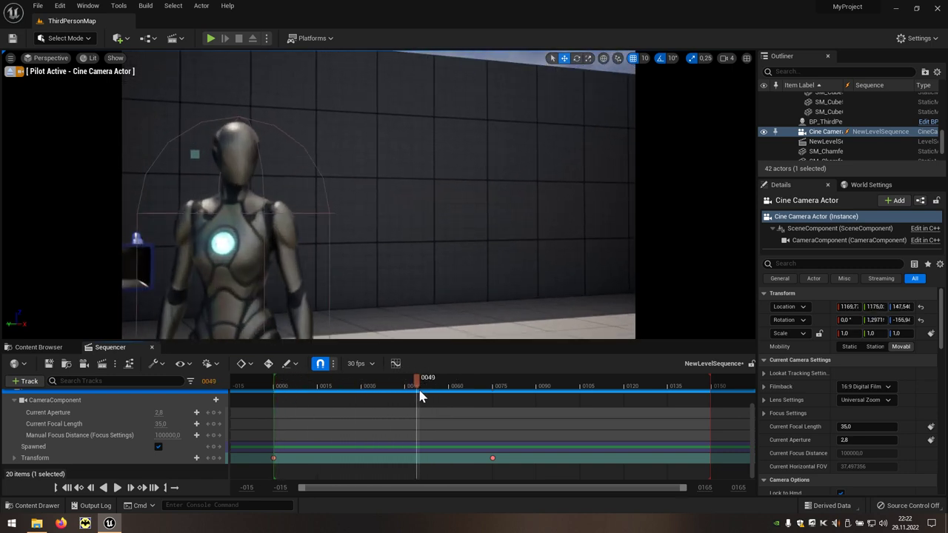
click(220, 458)
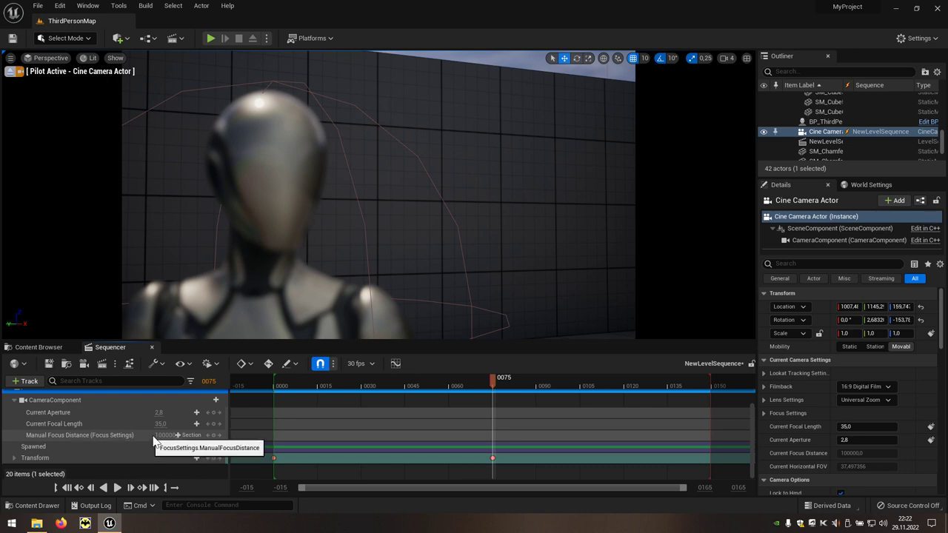
- Key Manual Focus Distance sharp on the face at frame 75 and at 640.22 at frame 0
mouse_move(164, 435)
mouse_down()
mouse_move(156, 435)
mouse_move(168, 435)
mouse_up()
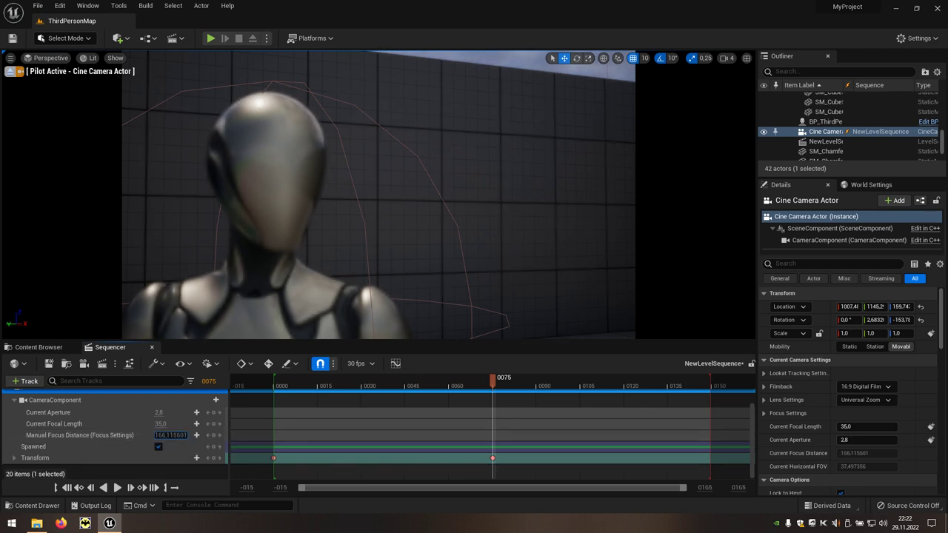
drag(168, 435, 176, 435)
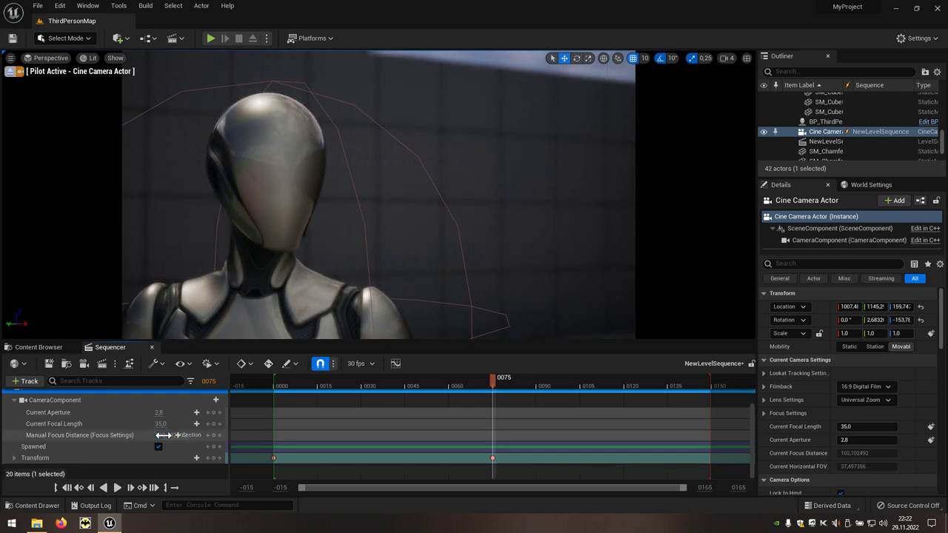
click(214, 437)
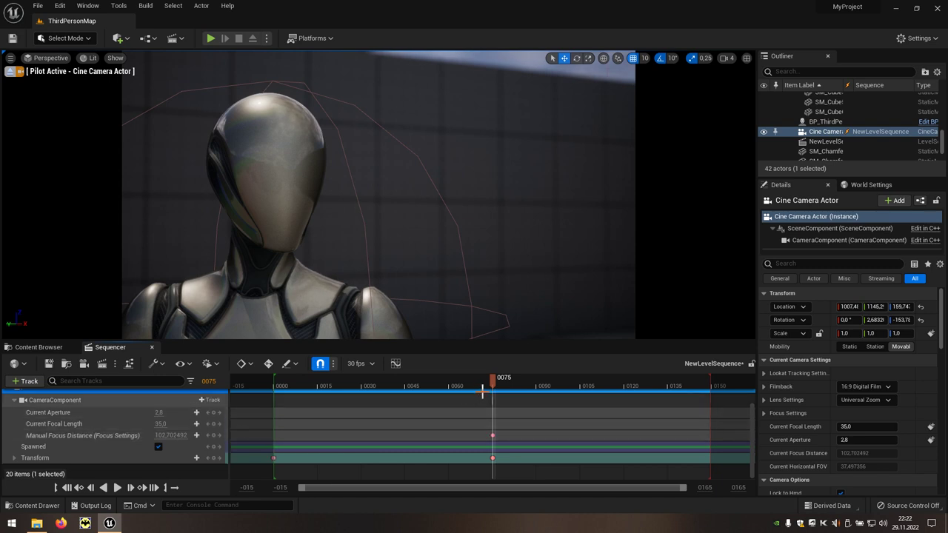
drag(445, 388, 305, 388)
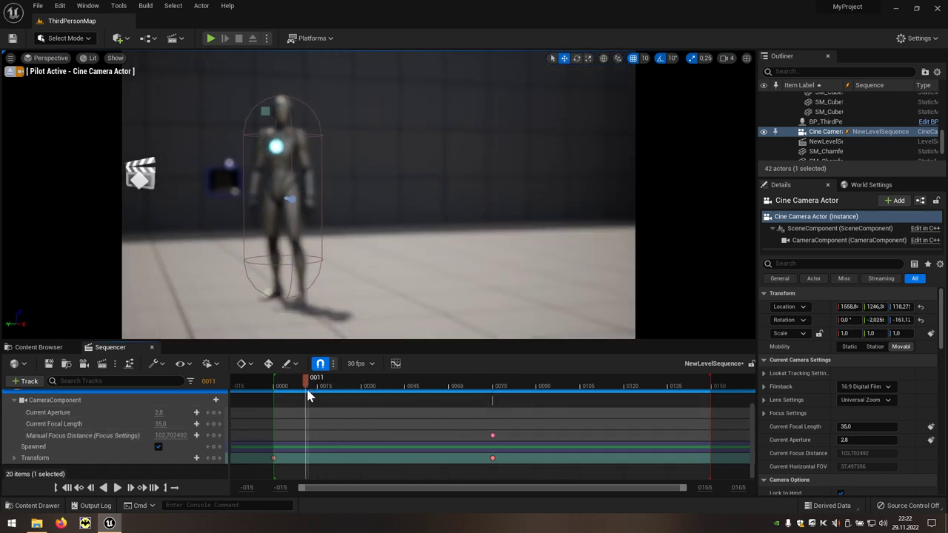
click(211, 458)
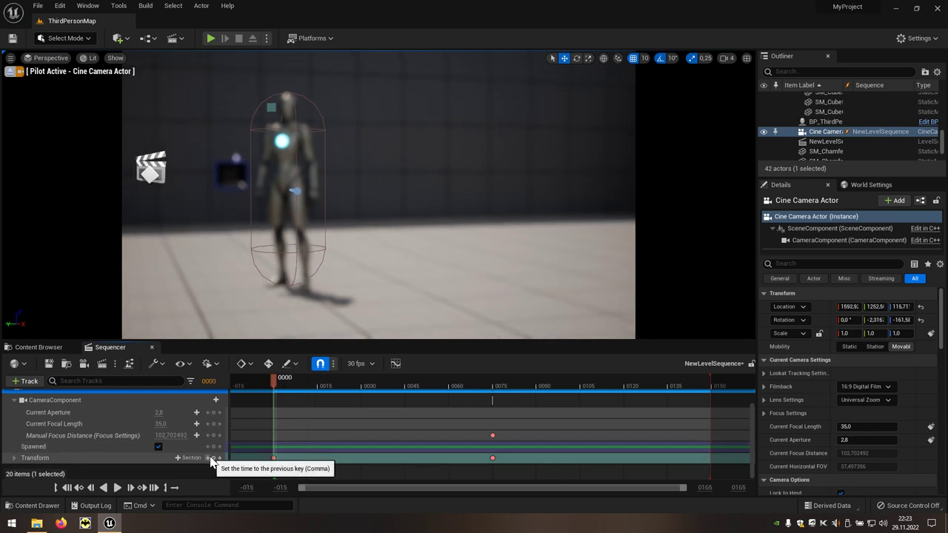
drag(170, 436, 178, 435)
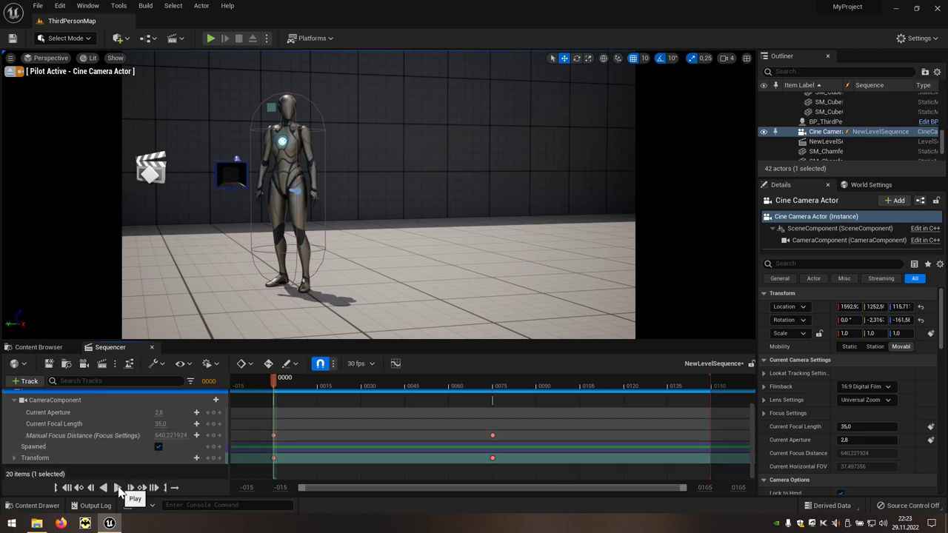
- Play the camera push-in, pause near frame 124, and return to the frame 75 key
click(117, 488)
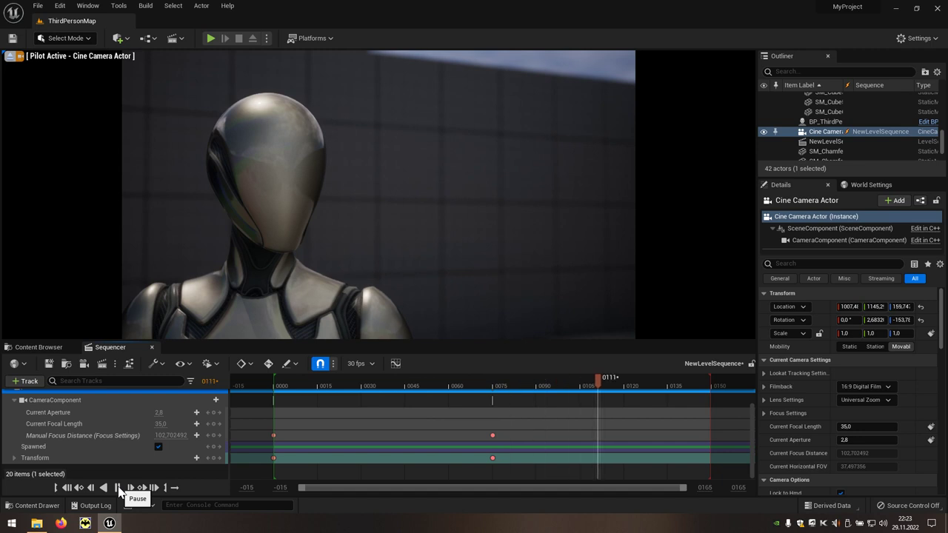
click(119, 488)
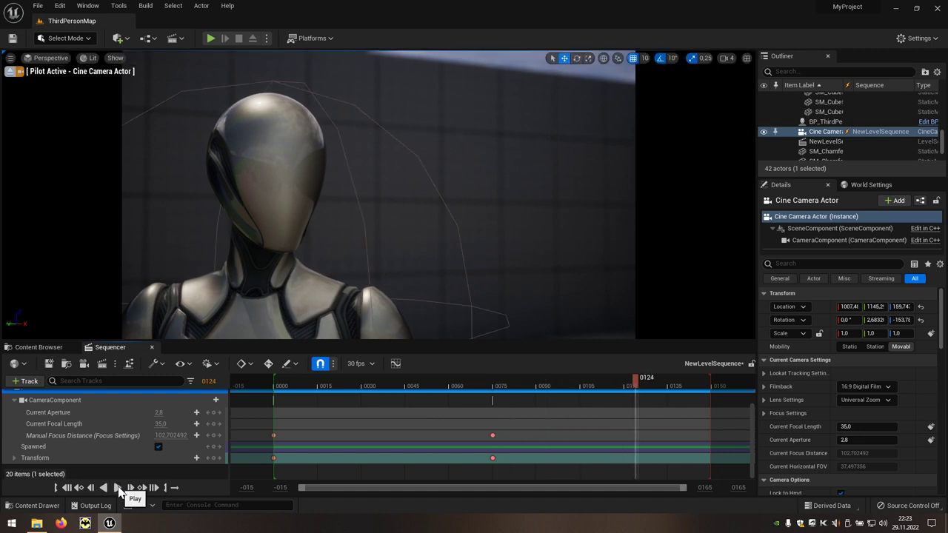
click(208, 458)
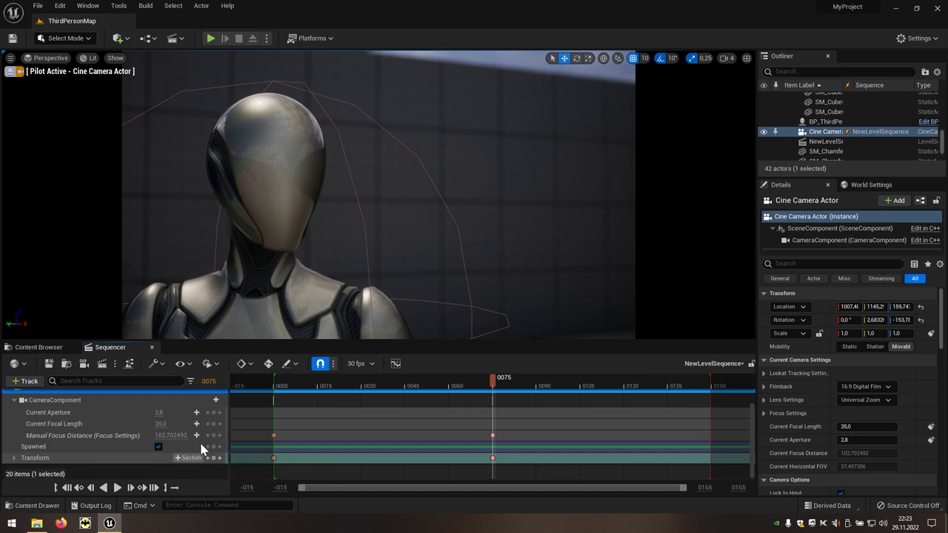
scroll(202, 446, up, 5)
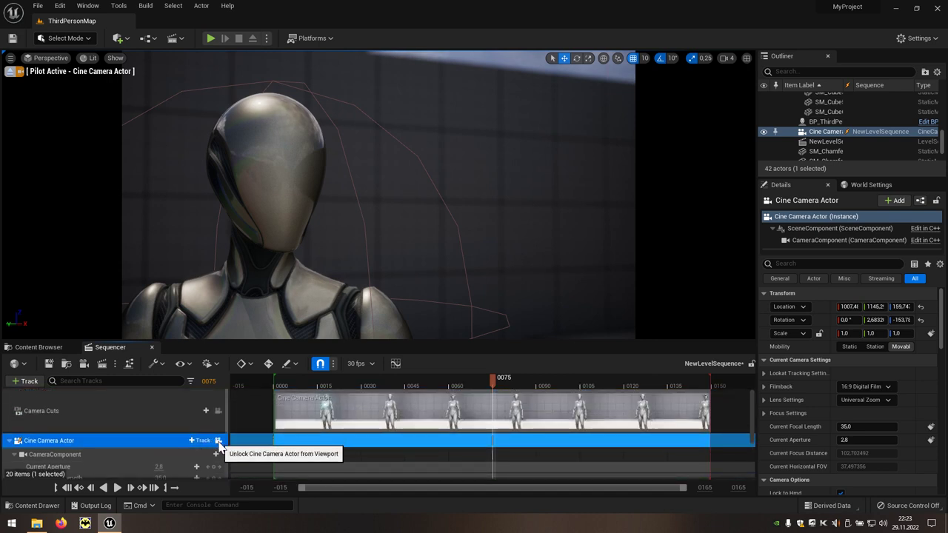
- Stop piloting the cine camera, scrub to frame 49, and fly the view toward the cylinder
click(218, 442)
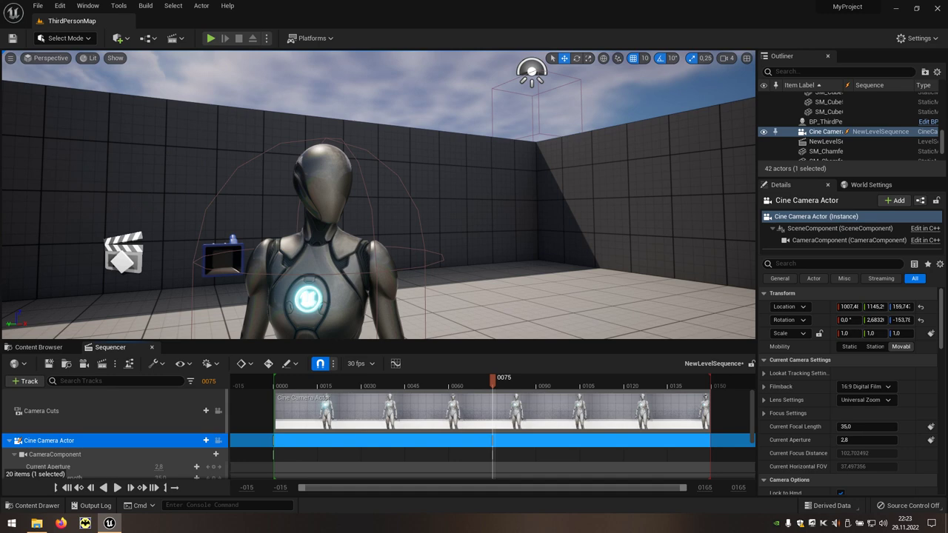
right_drag(380, 223, 415, 311)
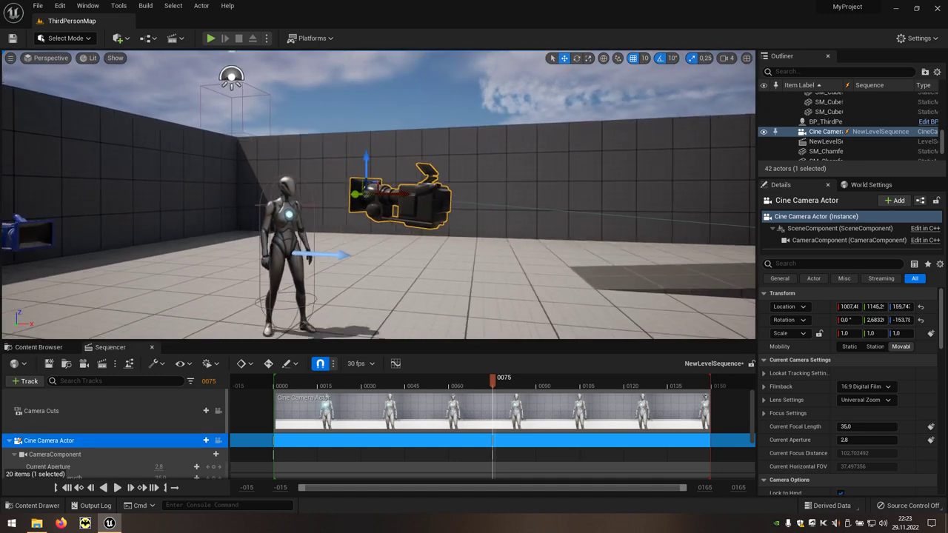
mouse_move(492, 380)
mouse_down()
mouse_move(398, 386)
mouse_move(416, 380)
mouse_up()
right_drag(514, 174, 615, 178)
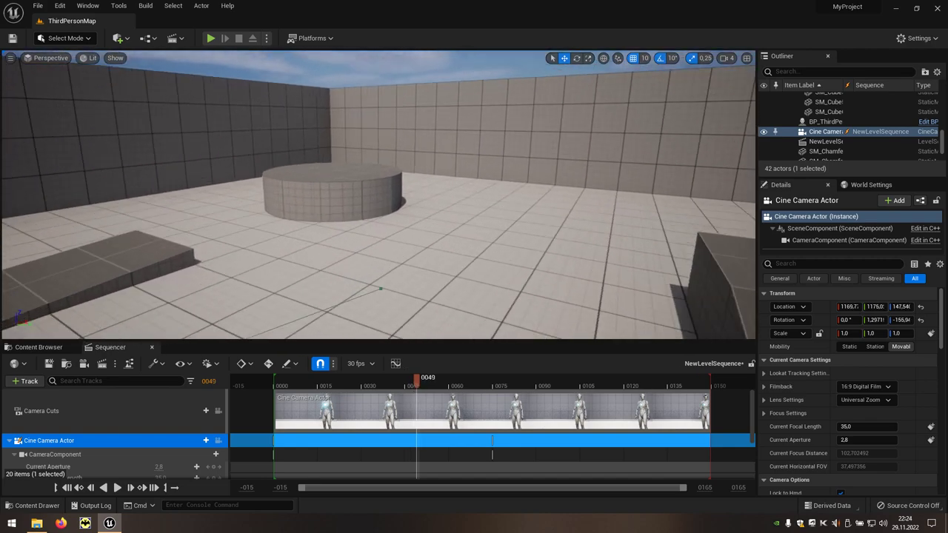
right_drag(615, 177, 513, 177)
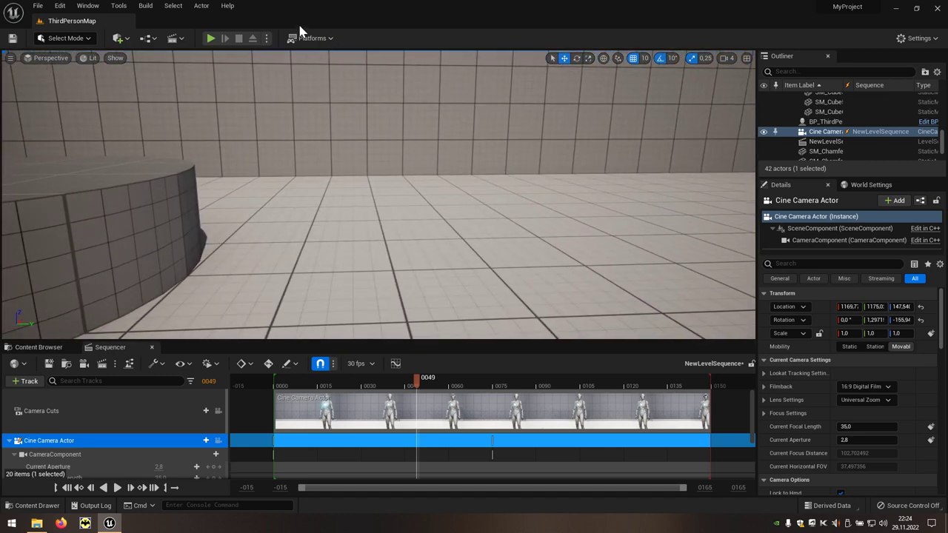
click(126, 39)
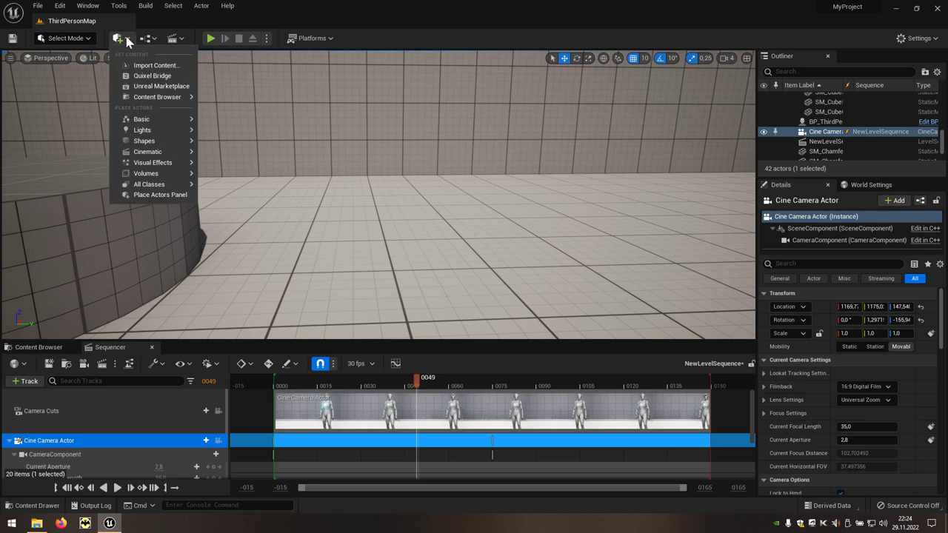
- Place a cube on the floor near the cylinder and drop a Point Light onto it
mouse_move(136, 147)
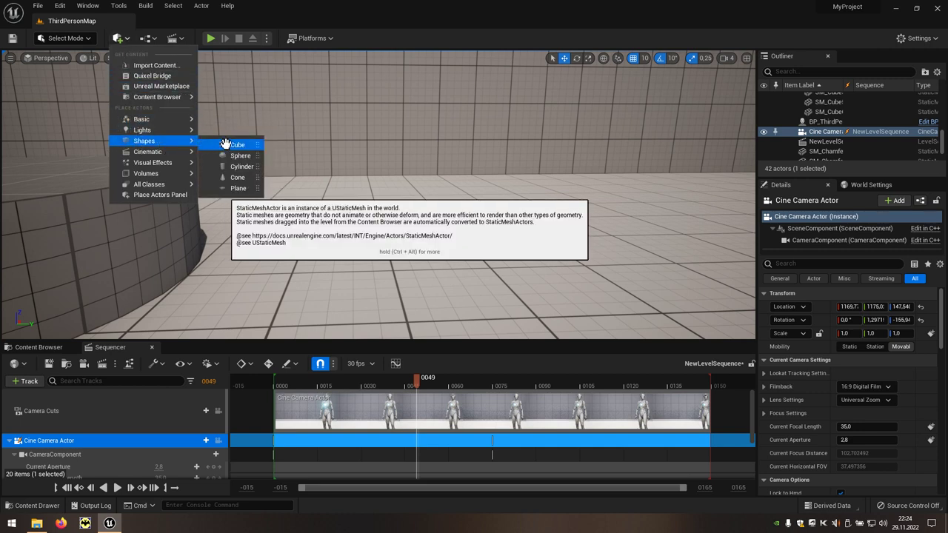
drag(236, 145, 431, 194)
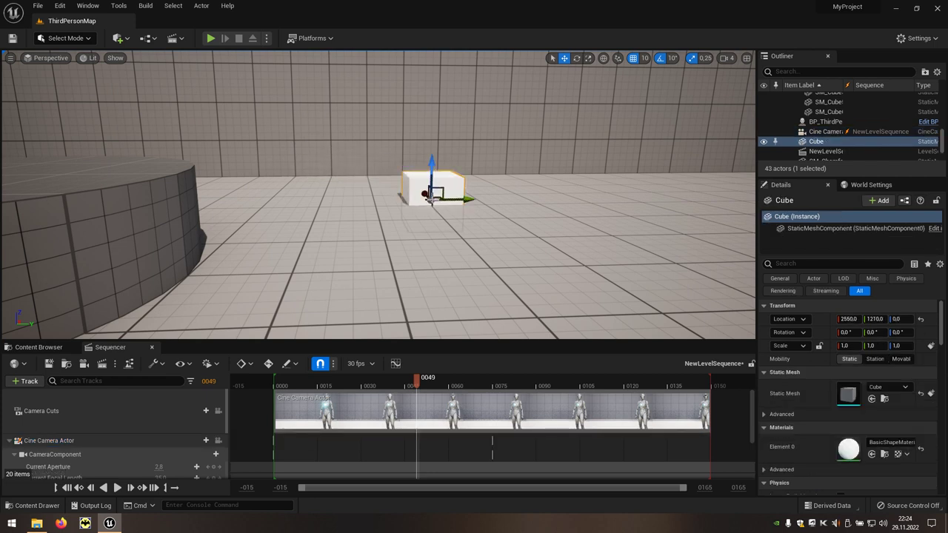
click(118, 38)
mouse_move(141, 133)
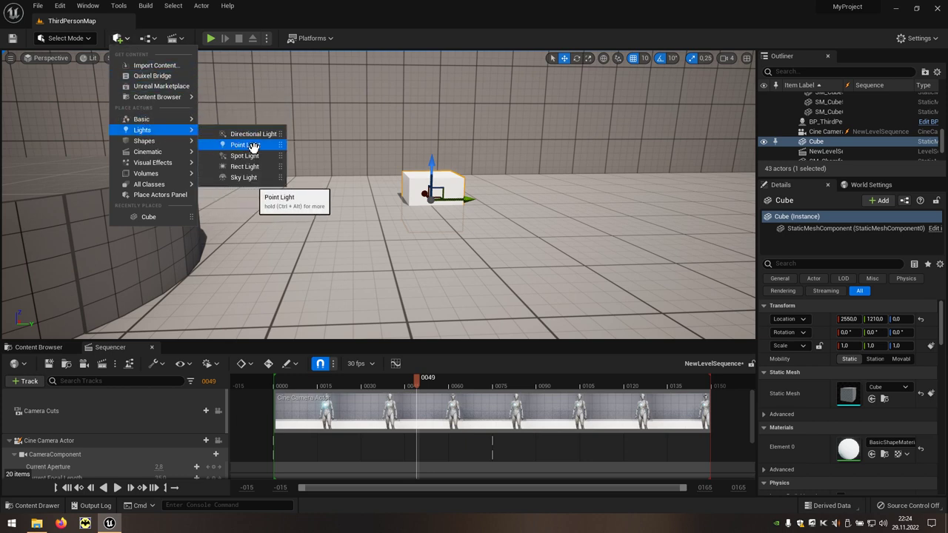
drag(265, 146, 431, 165)
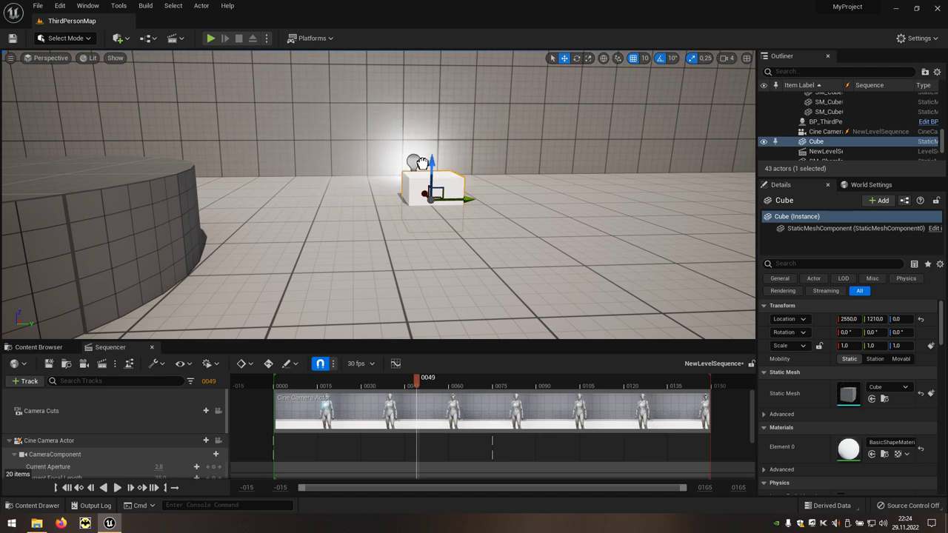
key(f)
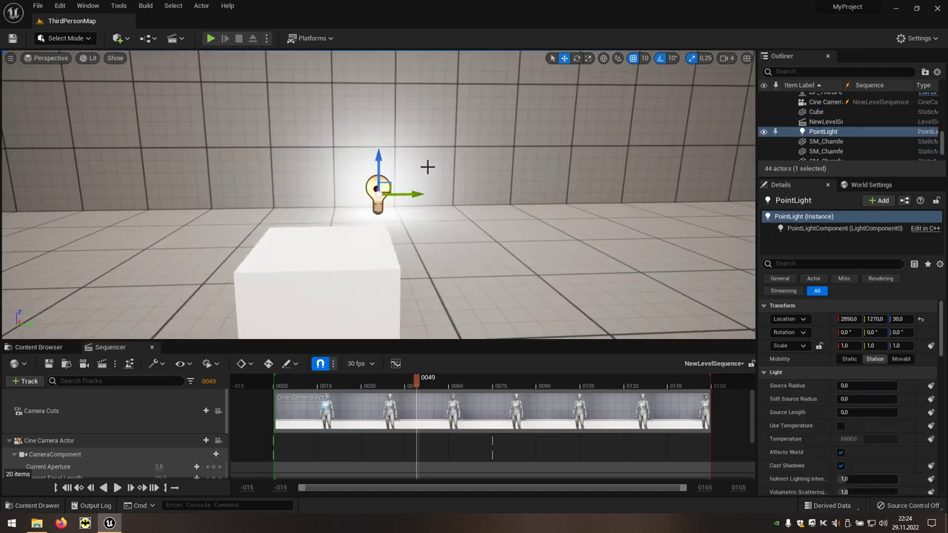
- Position the point light just above the cube at X 2560, Y 1210, Z 100
alt+drag(377, 201, 318, 222)
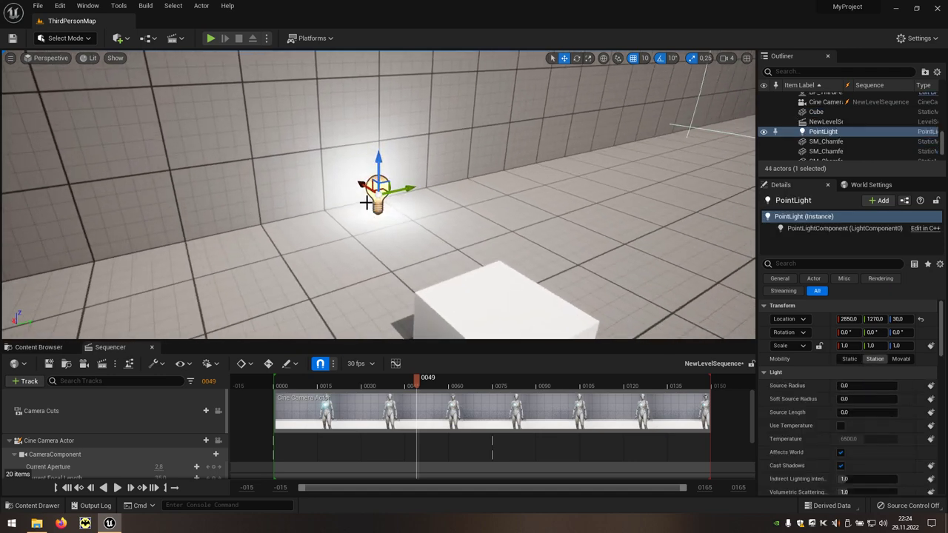
drag(381, 197, 552, 291)
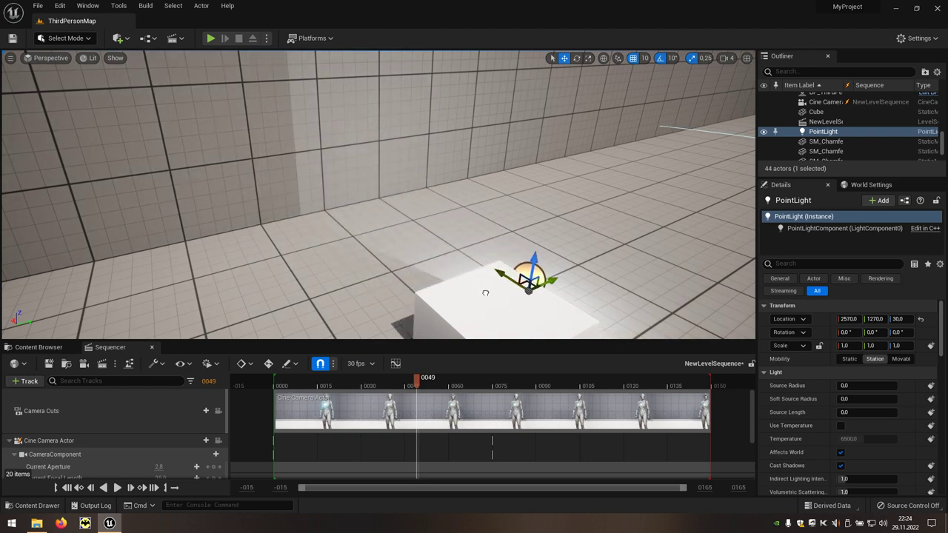
drag(552, 291, 523, 317)
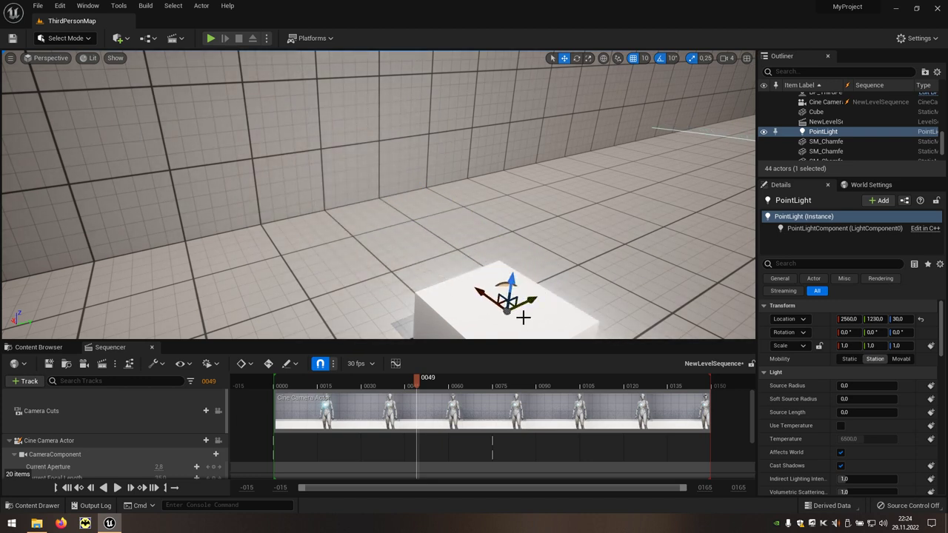
key(f)
mouse_move(376, 172)
mouse_down()
mouse_move(376, 131)
mouse_move(397, 149)
mouse_up()
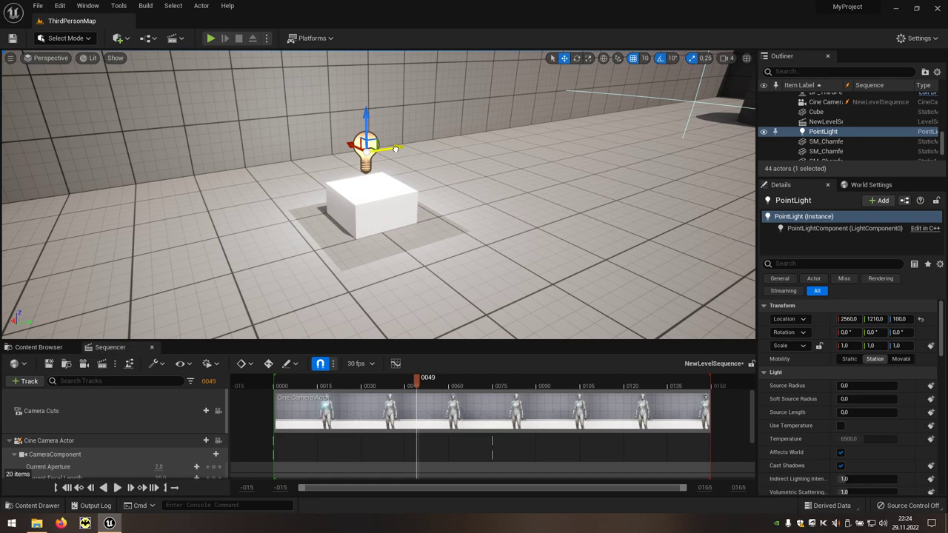
- Fly the view back around to face the character and the cine camera
right_drag(395, 148, 348, 156)
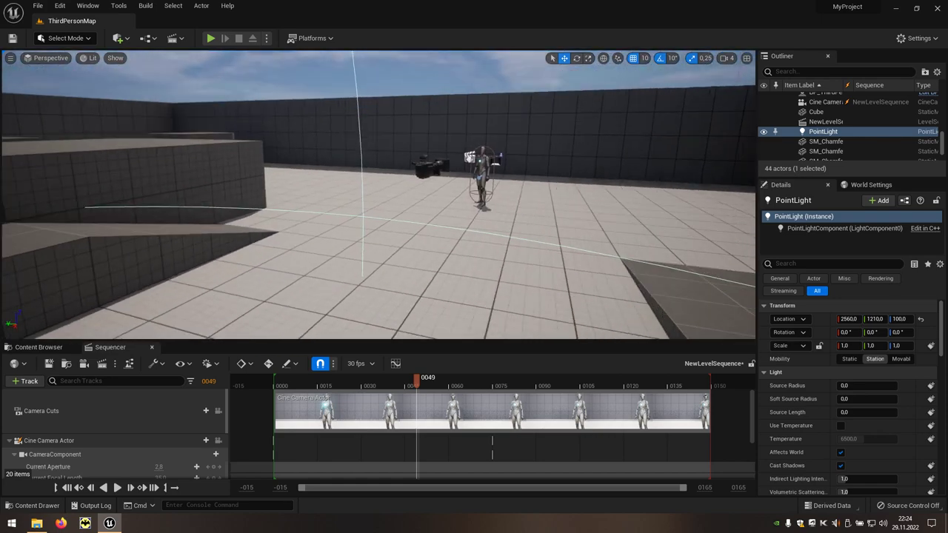
right_drag(349, 155, 311, 159)
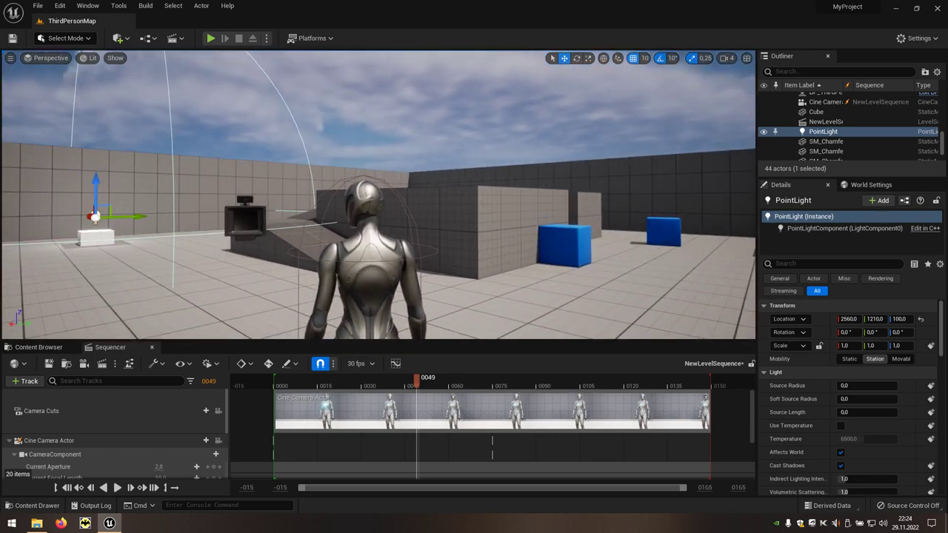
right_drag(311, 160, 207, 165)
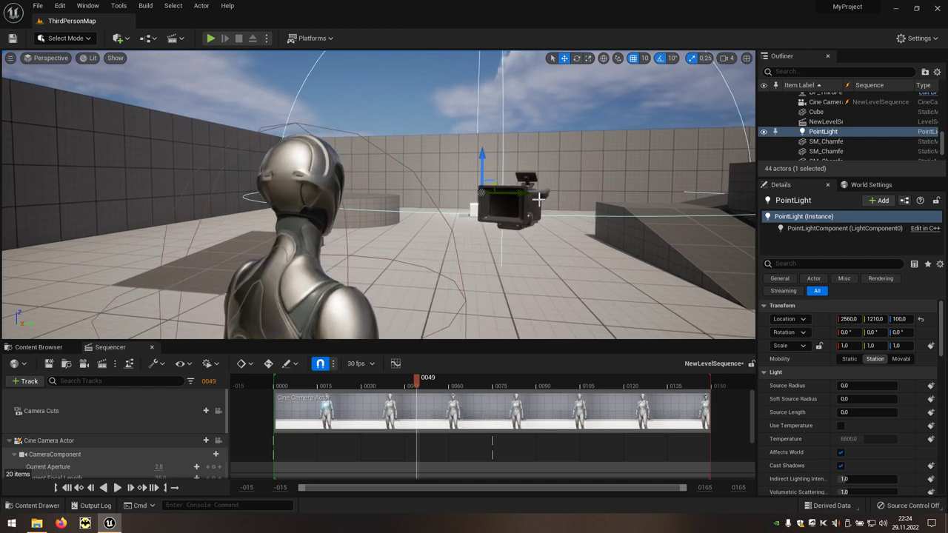
click(521, 213)
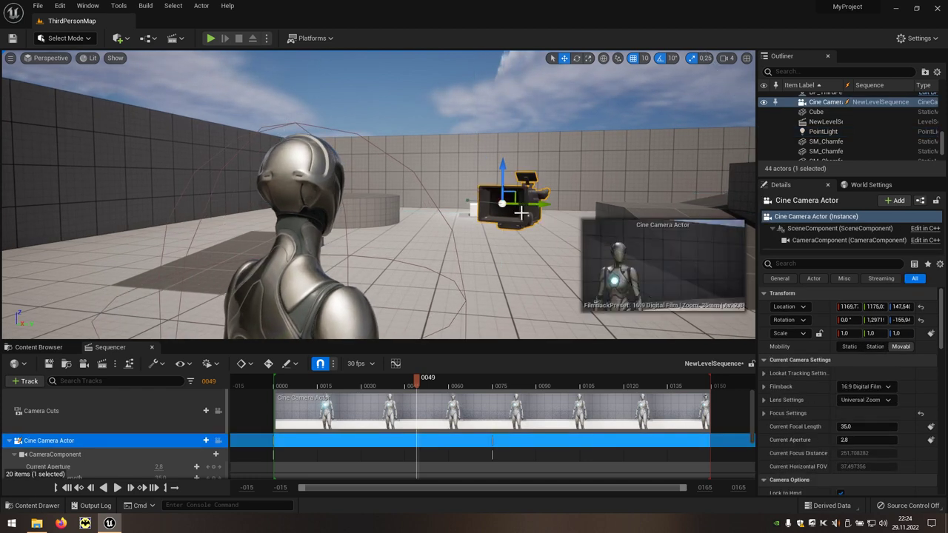
- Hide Cine Camera Actor in the viewport and scrub the playhead to about frame 75
click(766, 105)
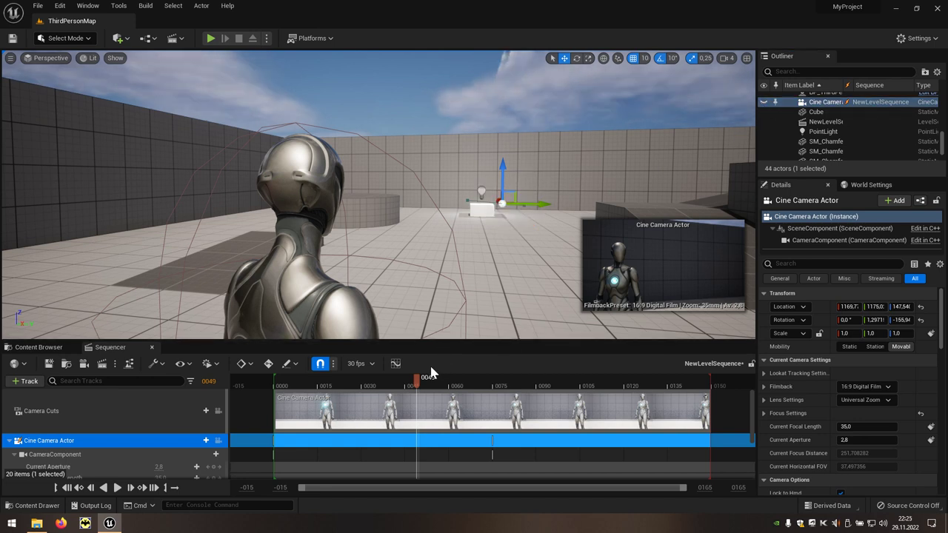
drag(418, 385, 497, 387)
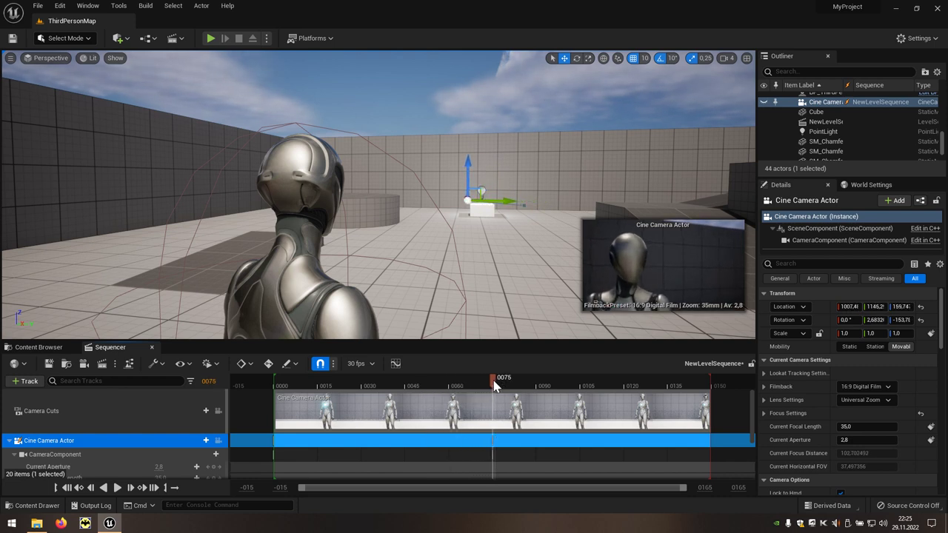
click(84, 367)
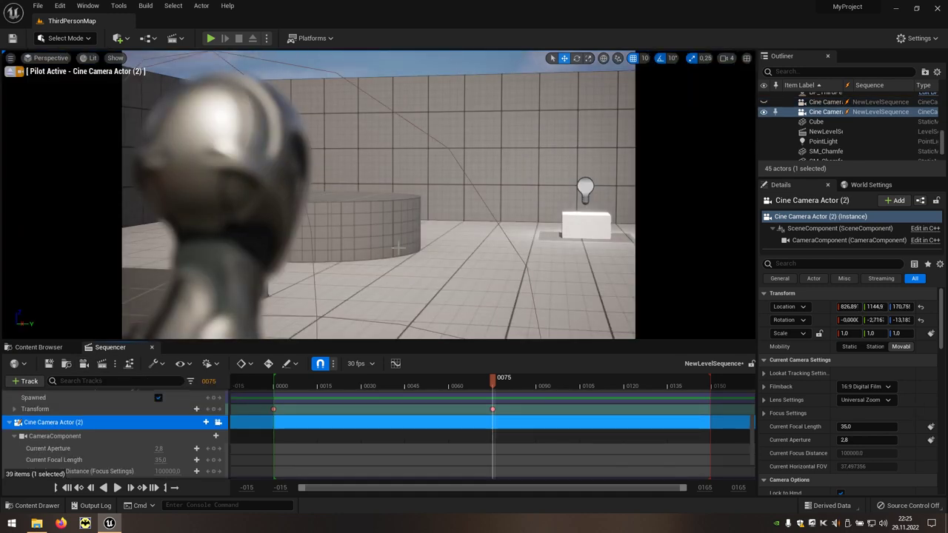
- Aim the new camera at the light and cube, then key its manual focus distance at frame 75
right_drag(378, 193, 415, 193)
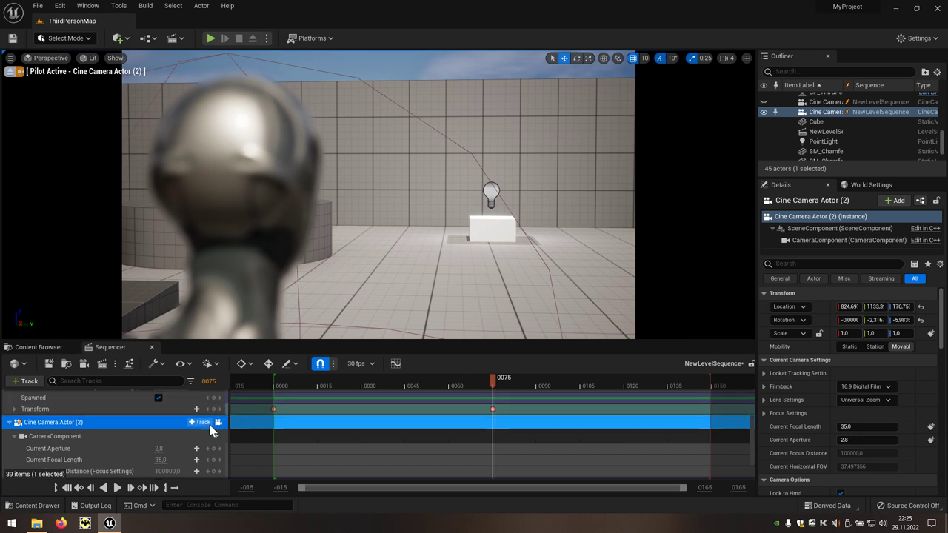
scroll(212, 426, down, 2)
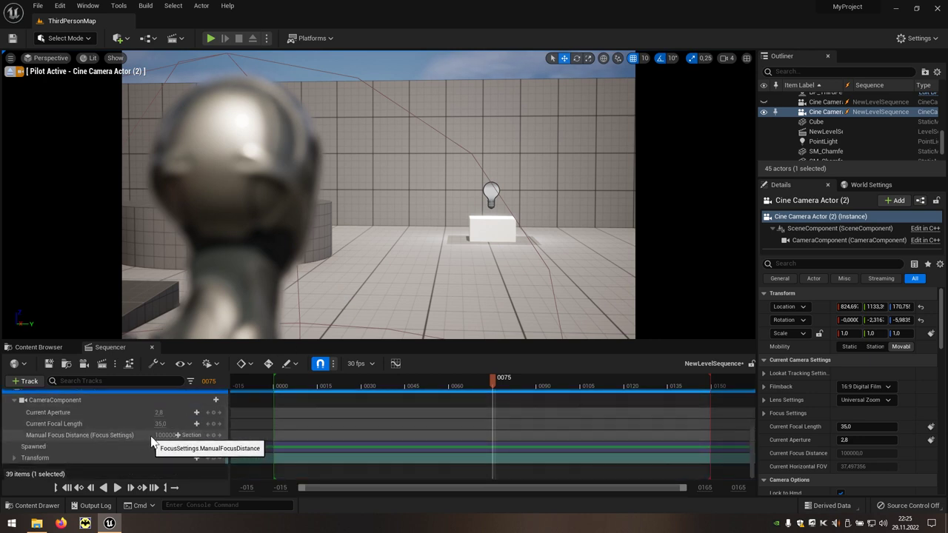
mouse_move(164, 435)
mouse_down()
mouse_move(177, 435)
mouse_move(163, 434)
mouse_up()
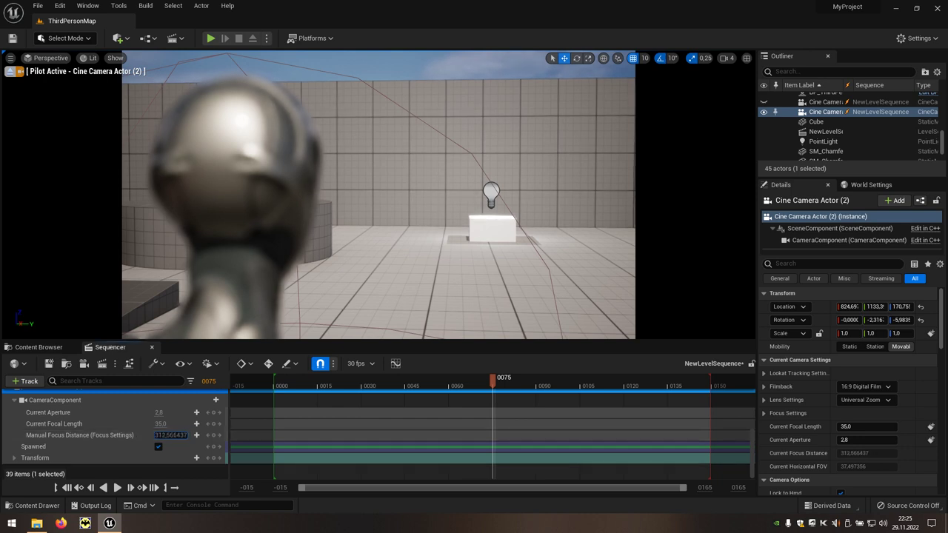
drag(163, 435, 170, 436)
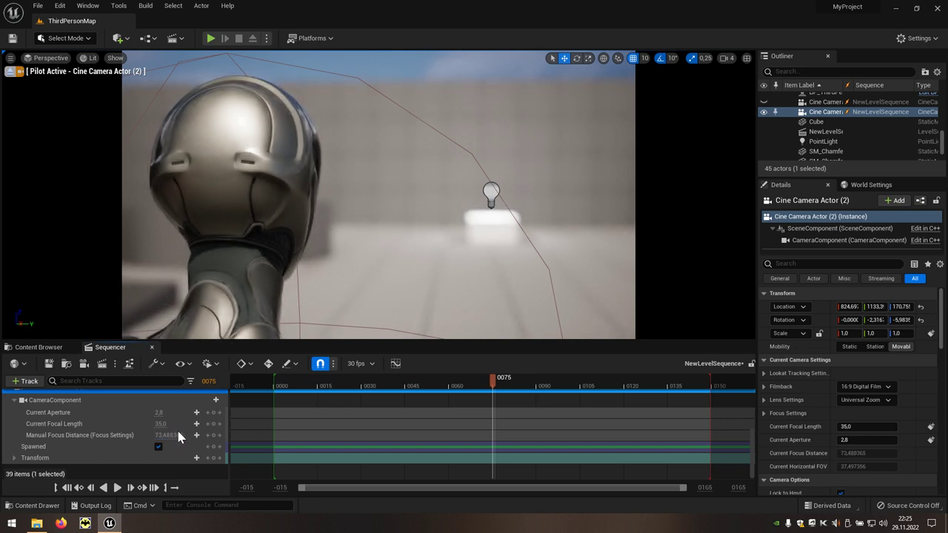
click(213, 436)
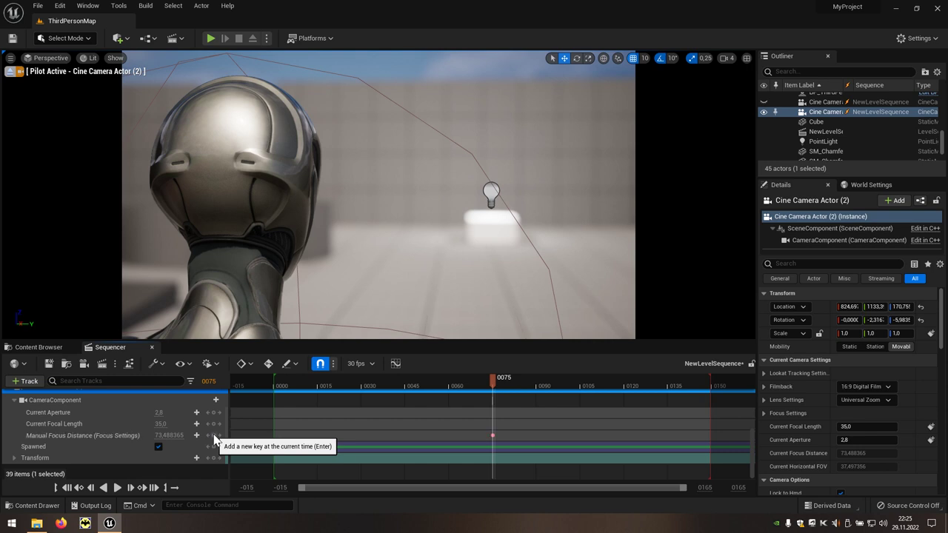
- Key focus pushed out to the background near frame 150, then pulled closer at frame 120, and scrub to preview
mouse_move(493, 380)
mouse_down()
mouse_move(644, 385)
mouse_move(689, 401)
mouse_up()
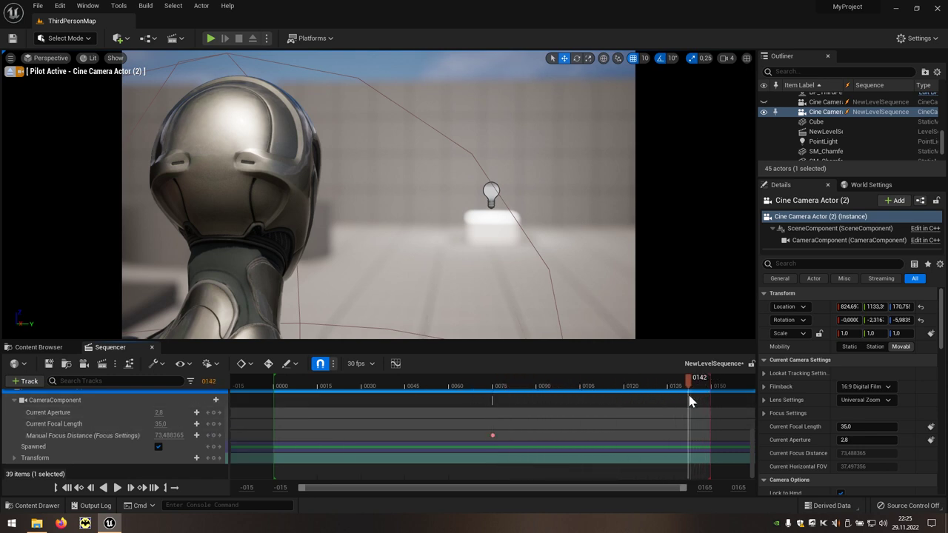
drag(690, 400, 712, 400)
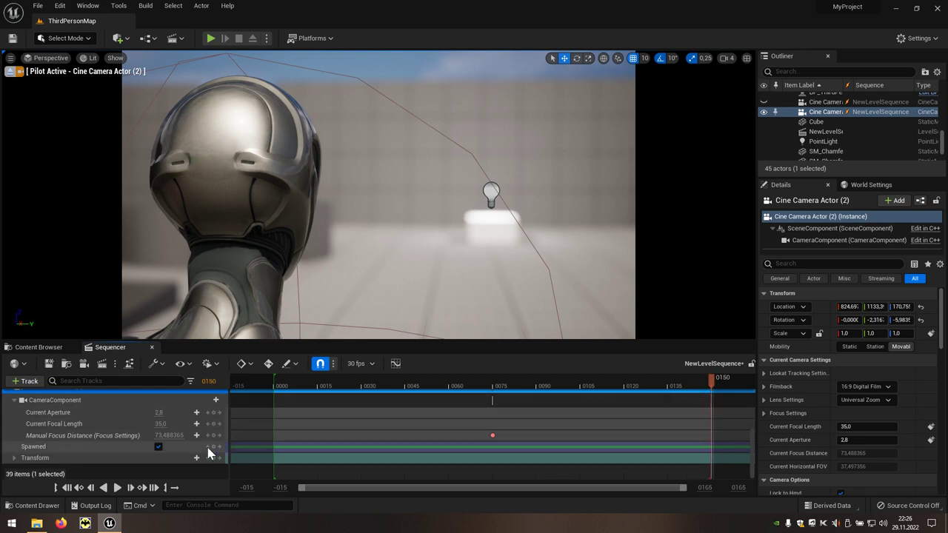
drag(178, 436, 222, 436)
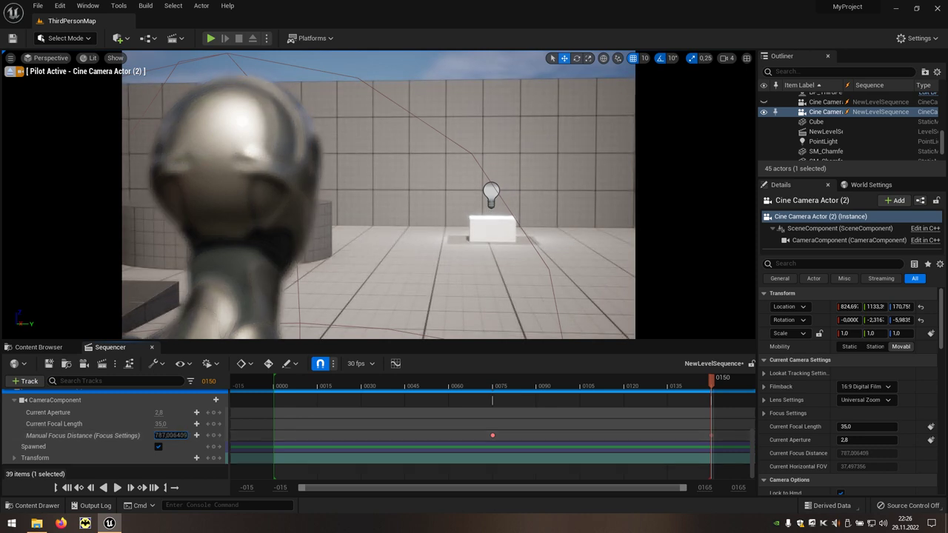
drag(163, 435, 163, 436)
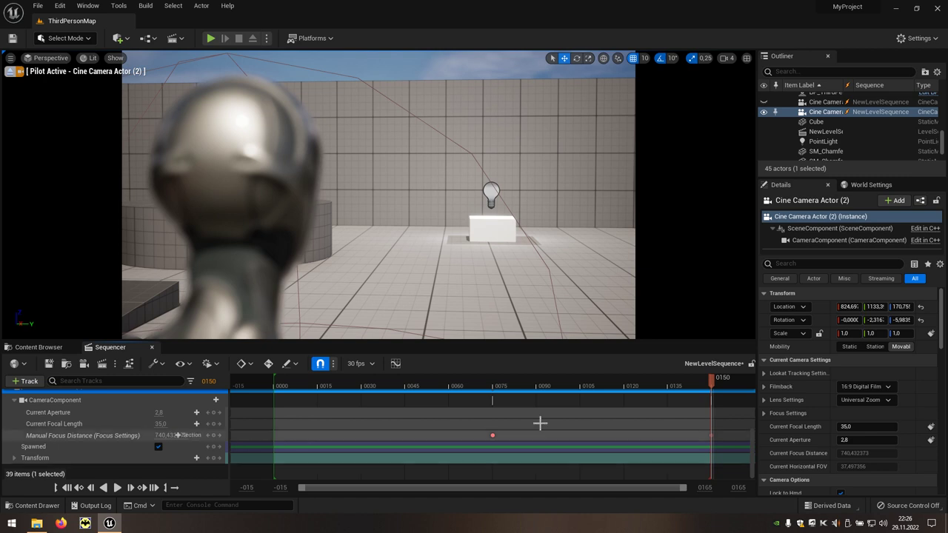
mouse_move(714, 390)
mouse_down()
mouse_move(491, 391)
mouse_move(626, 401)
mouse_up()
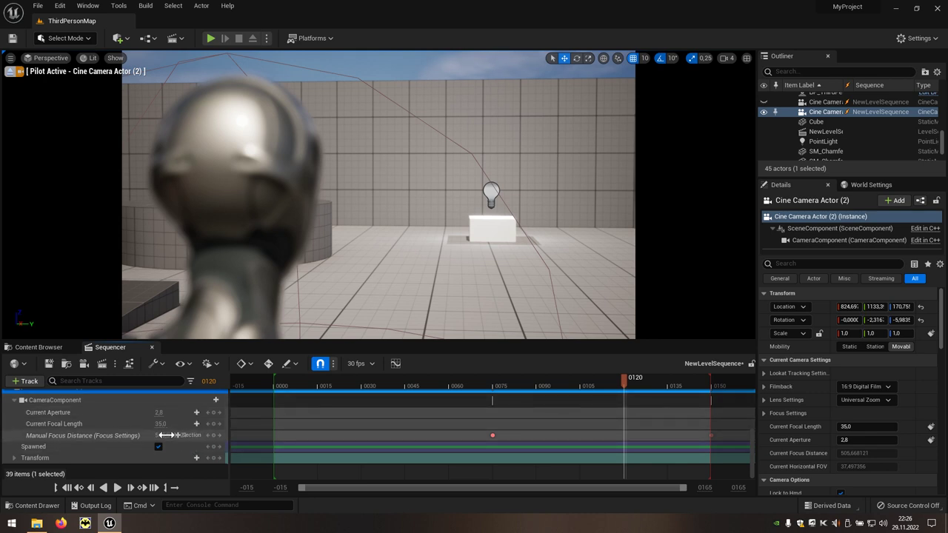
drag(177, 436, 177, 436)
drag(177, 435, 177, 435)
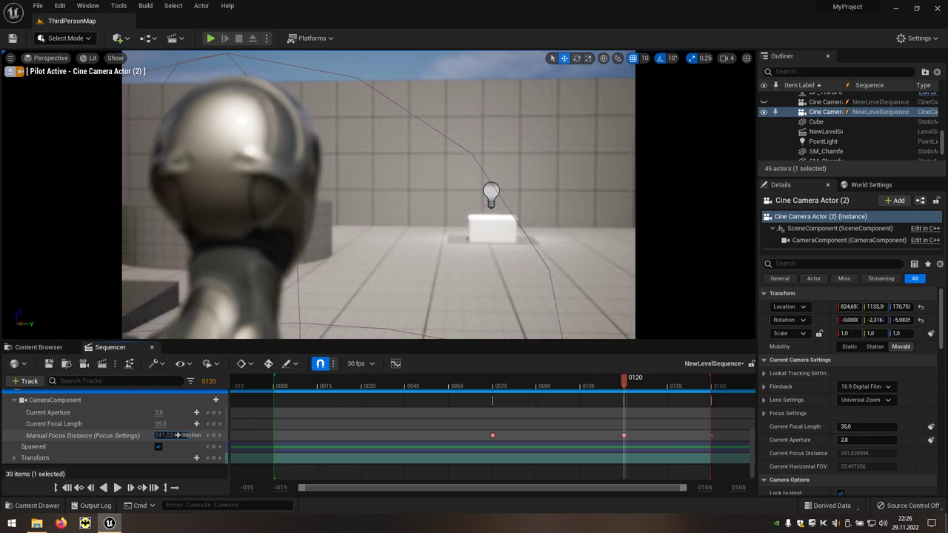
mouse_move(626, 391)
mouse_down()
mouse_move(495, 391)
mouse_move(709, 405)
mouse_up()
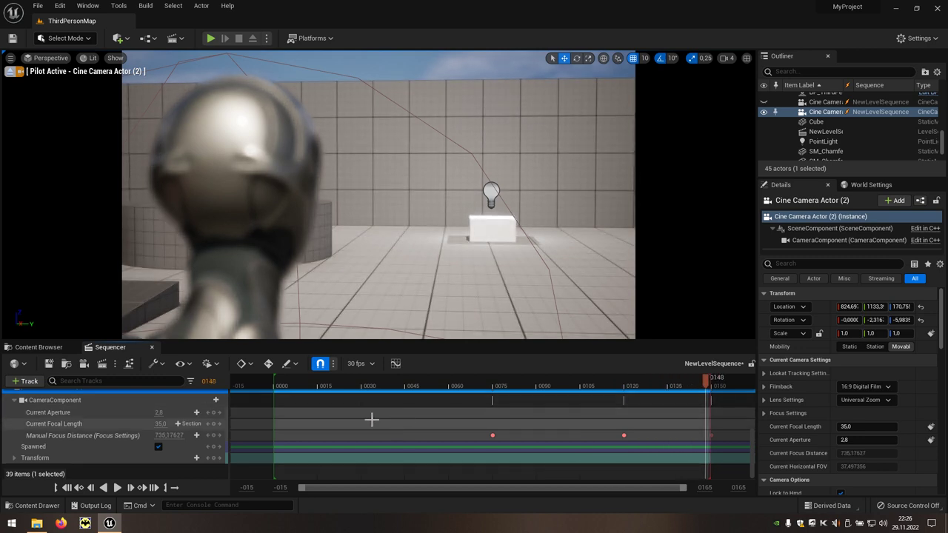
scroll(183, 431, up, 1)
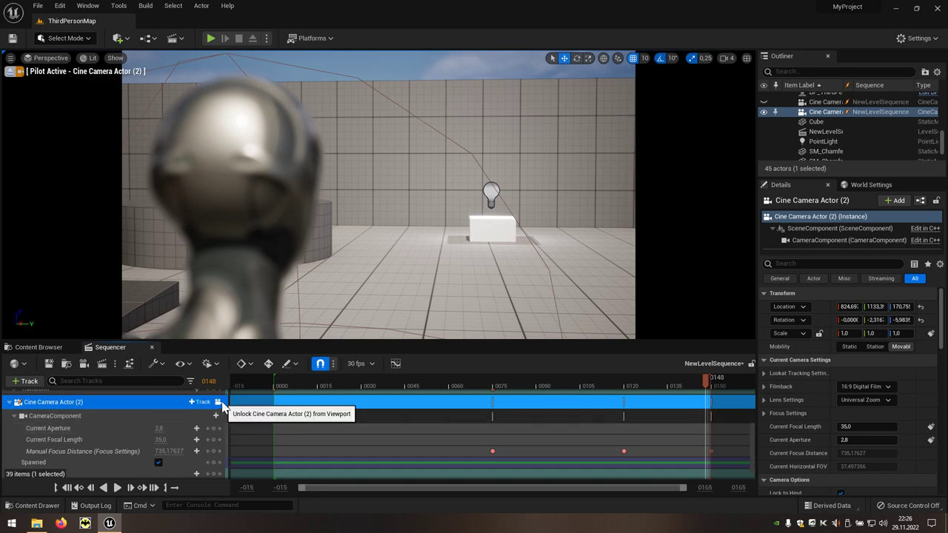
- Stop piloting the camera, set the playhead to frame 0075, and list cameras for a new camera cut
click(218, 402)
scroll(217, 409, up, 5)
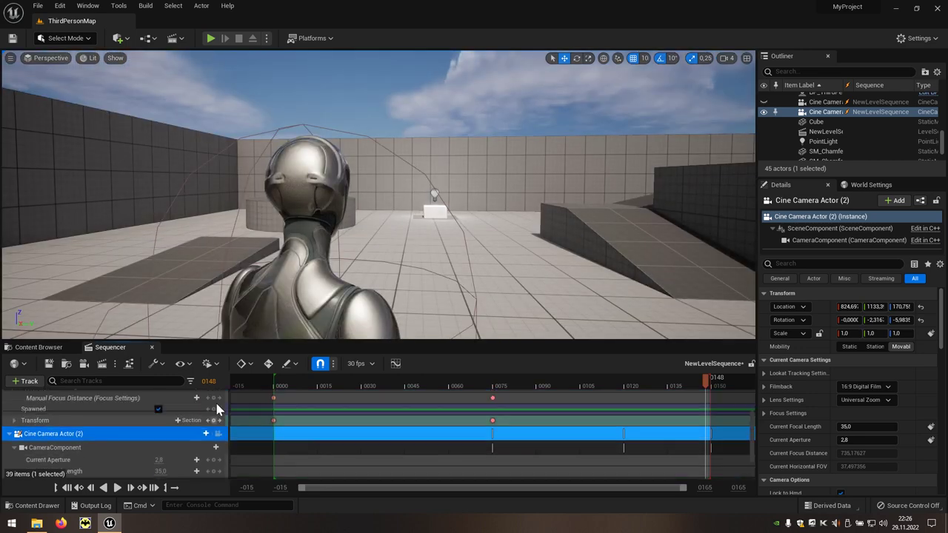
scroll(217, 406, up, 3)
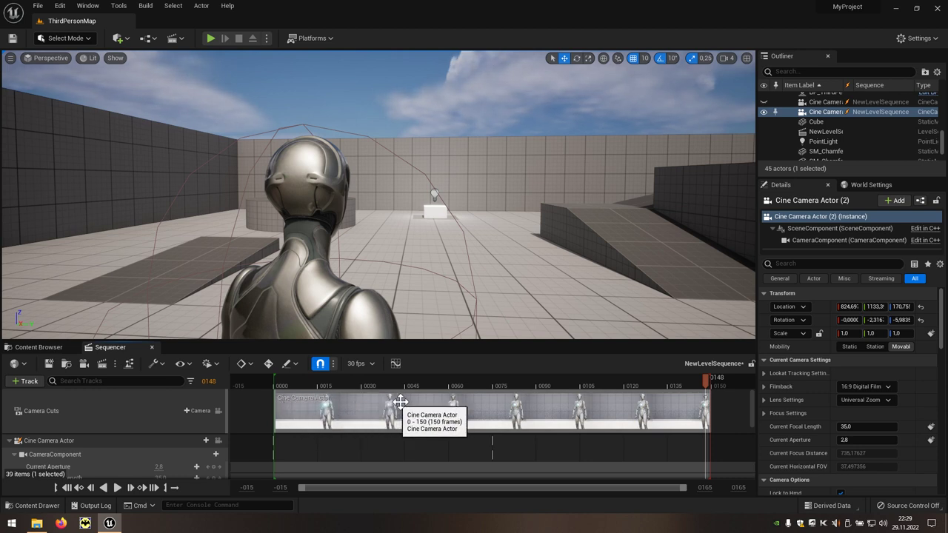
click(493, 386)
drag(494, 381, 495, 381)
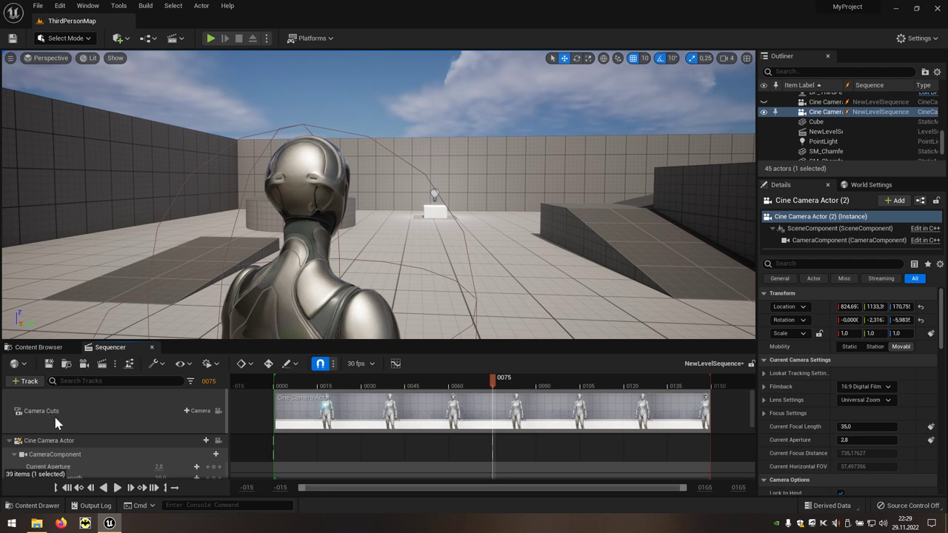
click(198, 412)
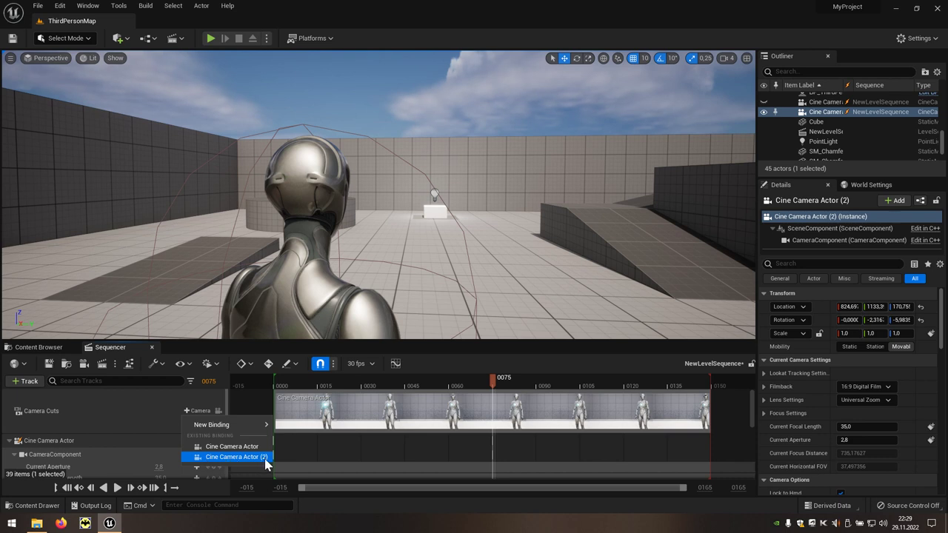
- Cut to Cine Camera Actor (2) at frame 0075, lock the viewport to camera cuts, and play from 0000
click(235, 457)
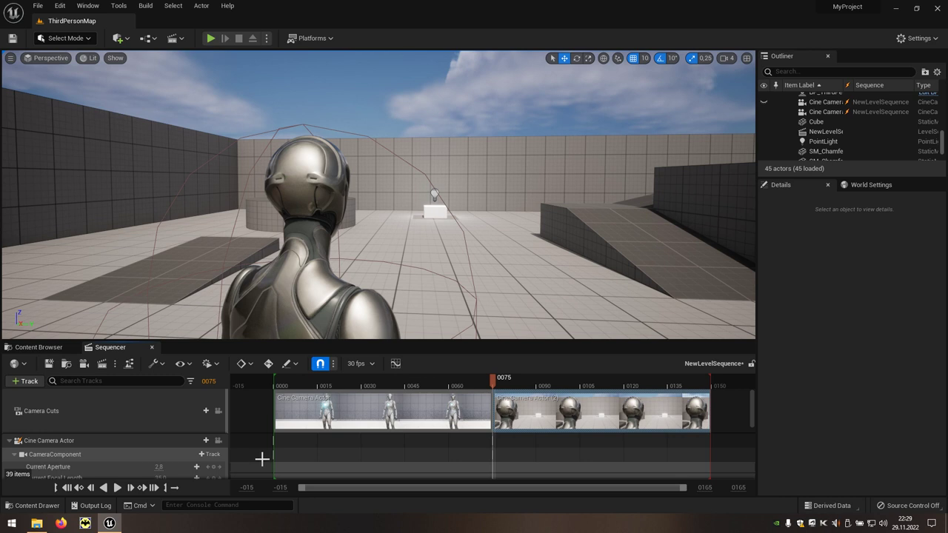
click(218, 411)
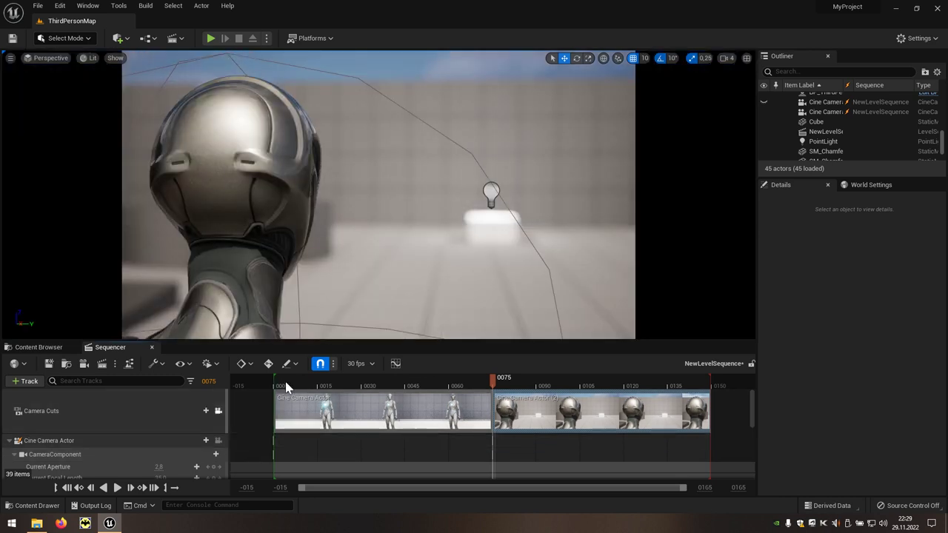
click(278, 386)
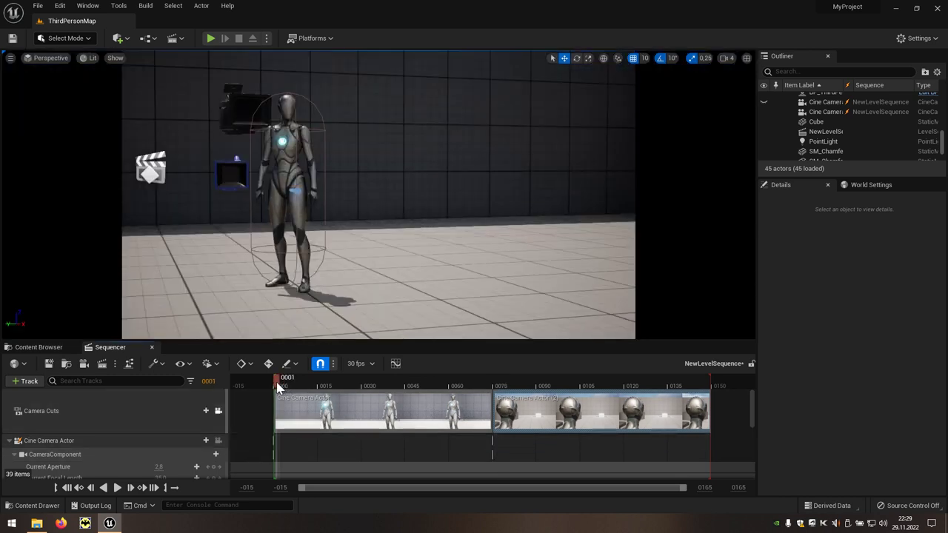
click(117, 488)
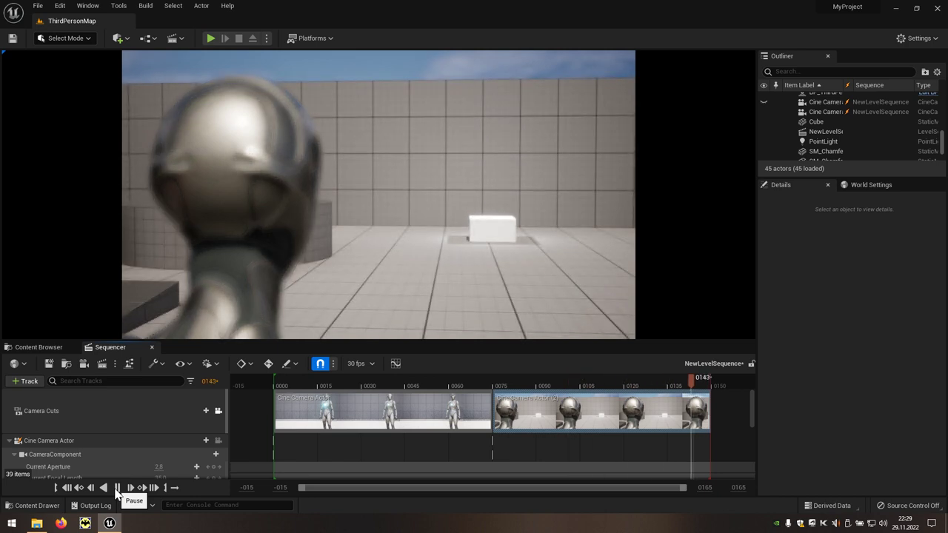
- Add a Fade track, rewind to frame 0000, and set its value to 1 for full black
click(30, 382)
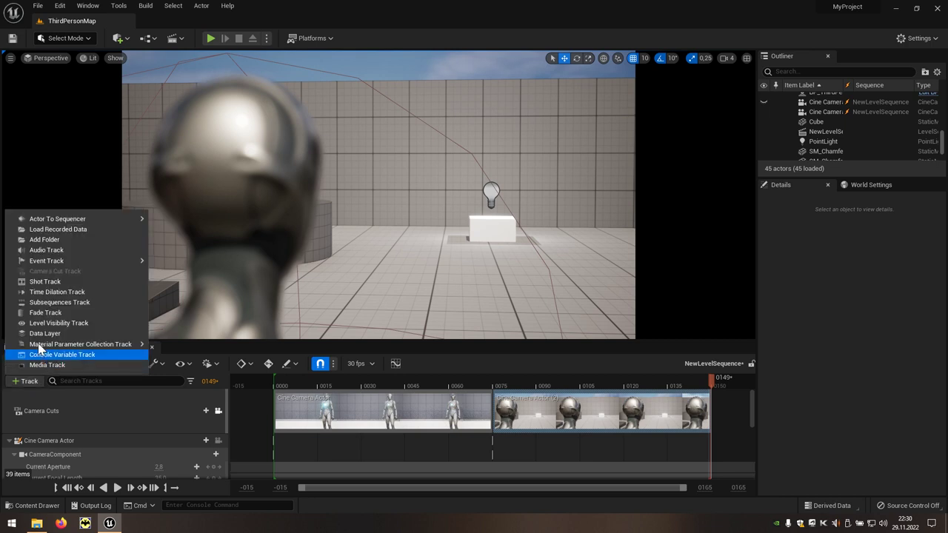
click(69, 318)
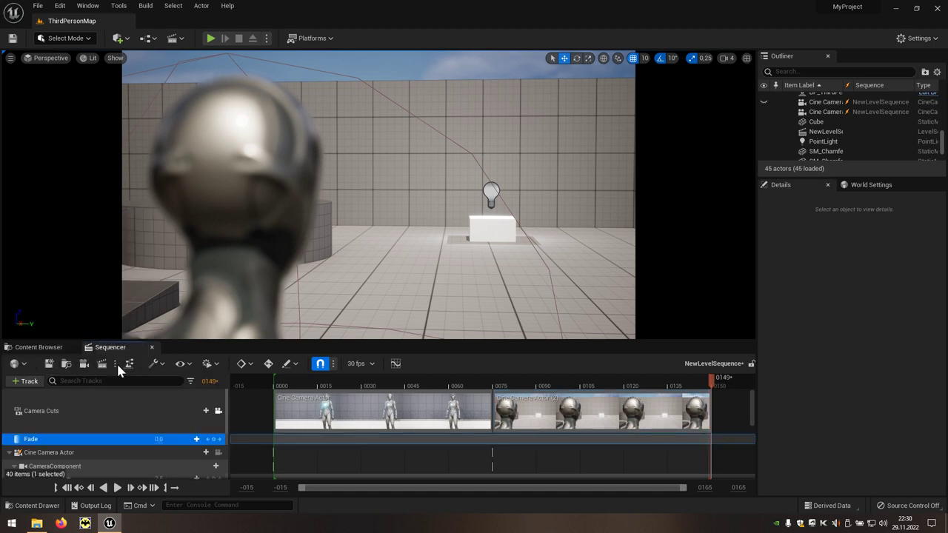
mouse_move(711, 381)
mouse_down()
mouse_move(275, 382)
mouse_move(276, 390)
mouse_up()
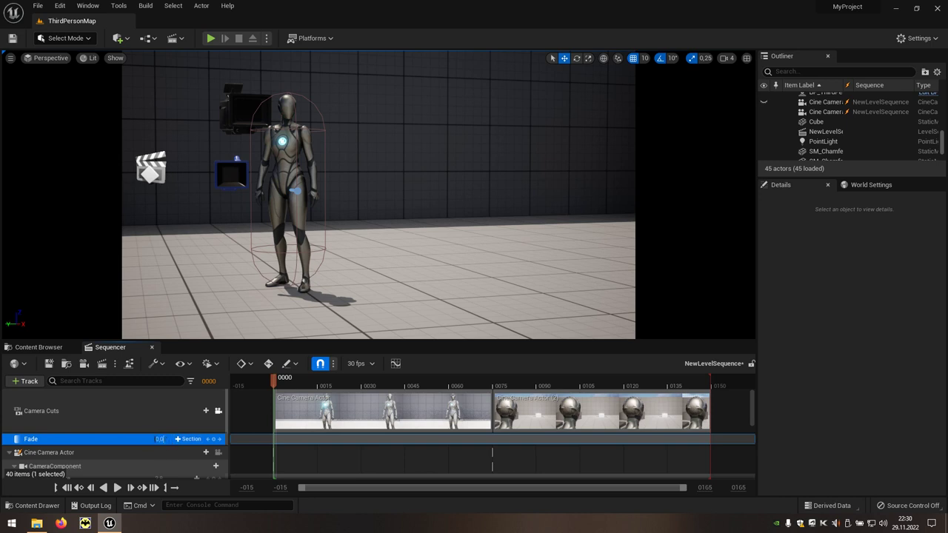
text(1)
key(Return)
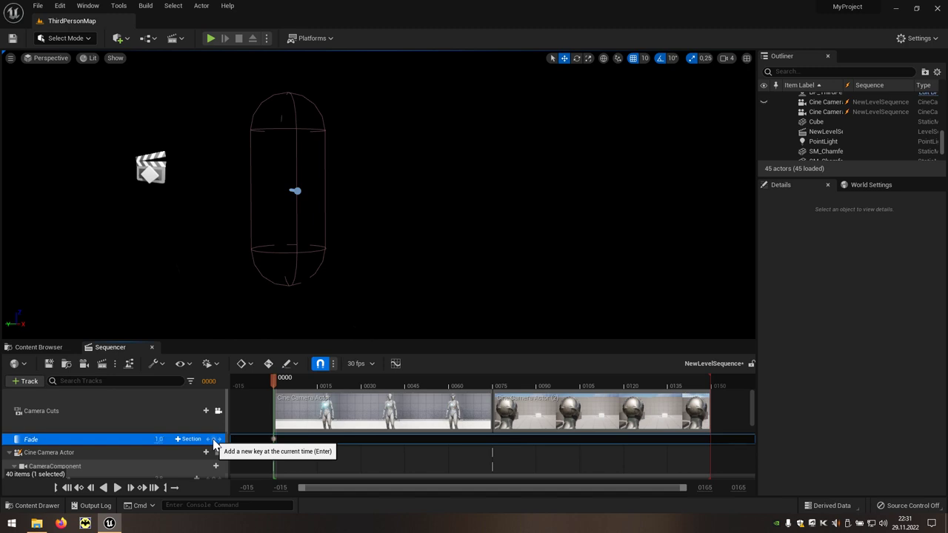
- Key the fade at 1.0 on frame 0000, 0.0 on frame 0015, and 1.0 on frame 0075
click(214, 442)
drag(274, 390, 322, 388)
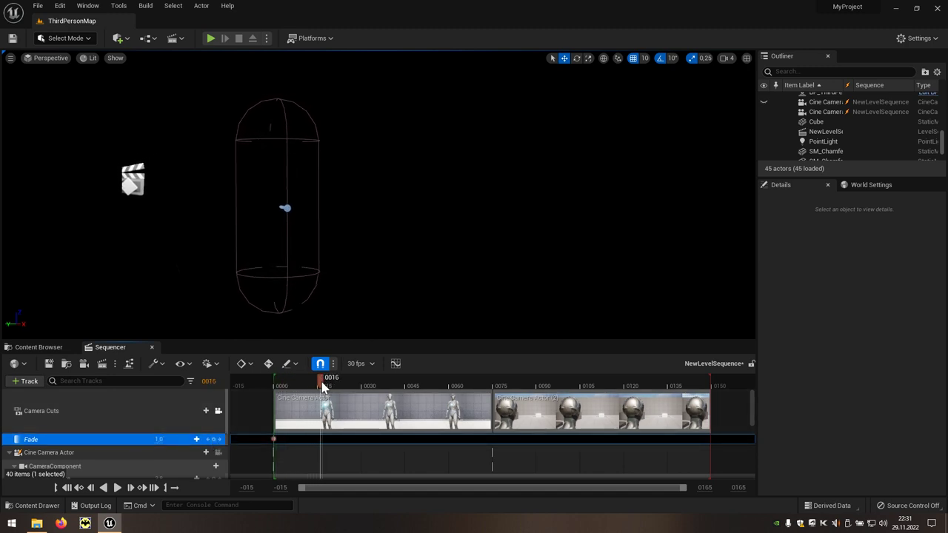
drag(323, 387, 320, 387)
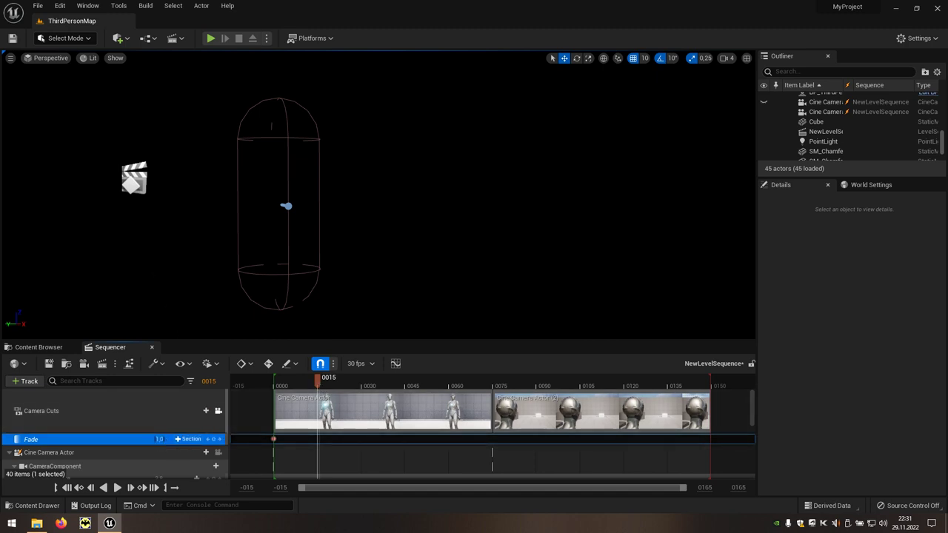
text(0)
key(Return)
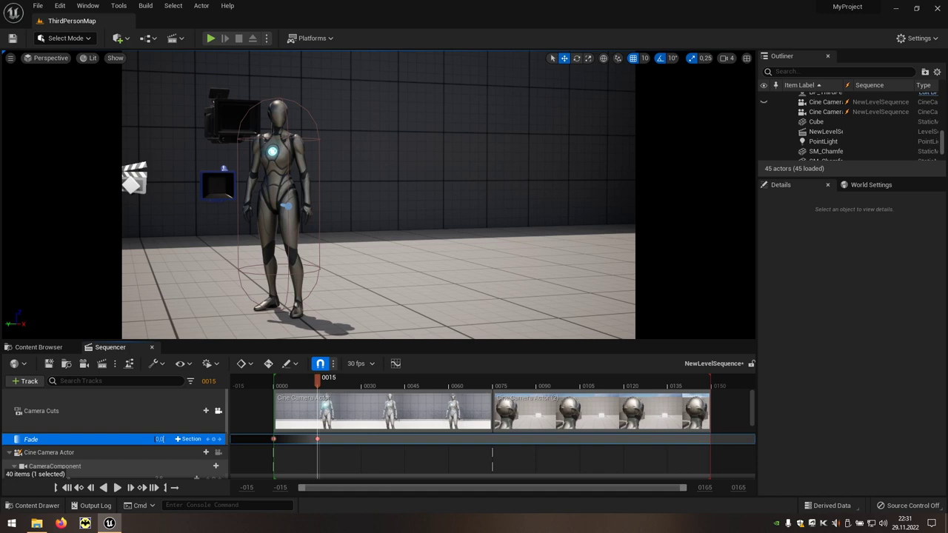
drag(319, 391, 494, 394)
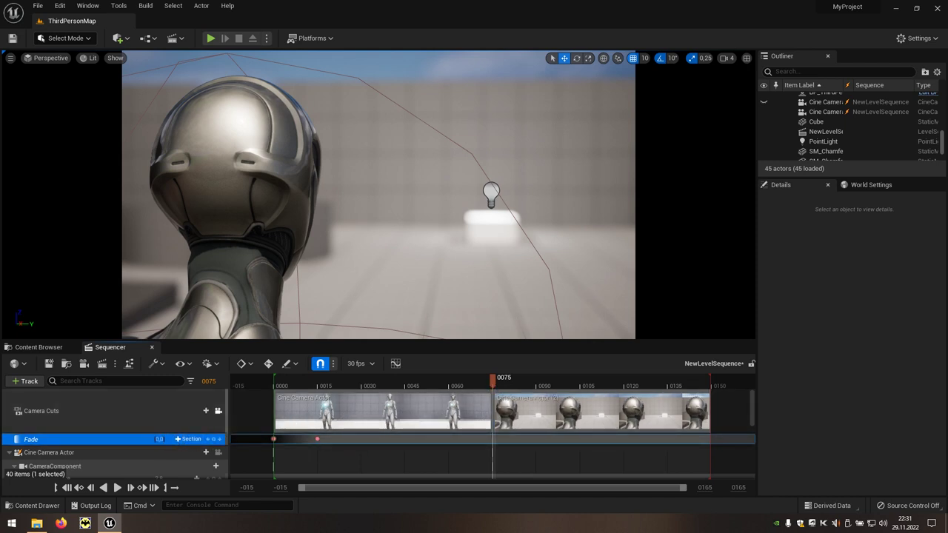
text(1)
key(Return)
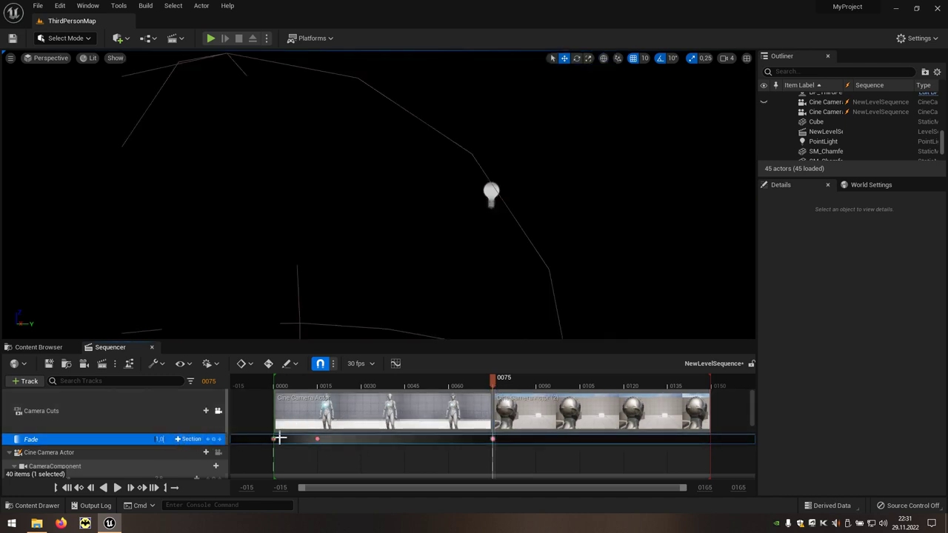
- Add 0.0 fade keys at frames 0060 and 0090, then play the sequence from the start
drag(491, 383, 449, 394)
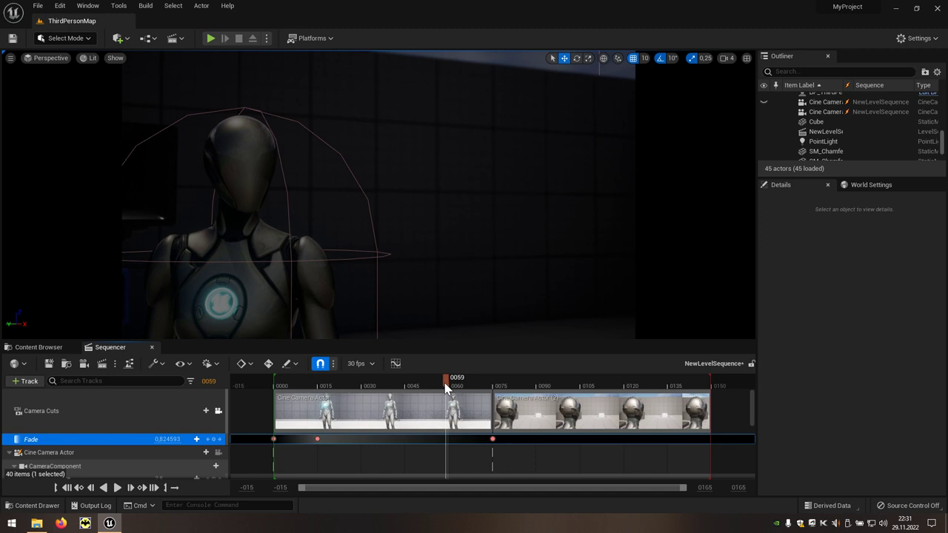
drag(448, 388, 451, 388)
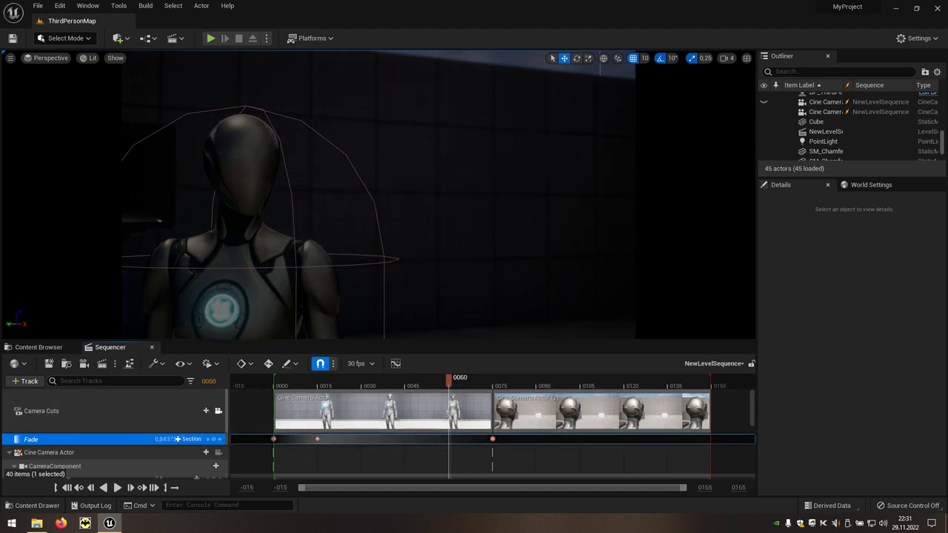
key(Return)
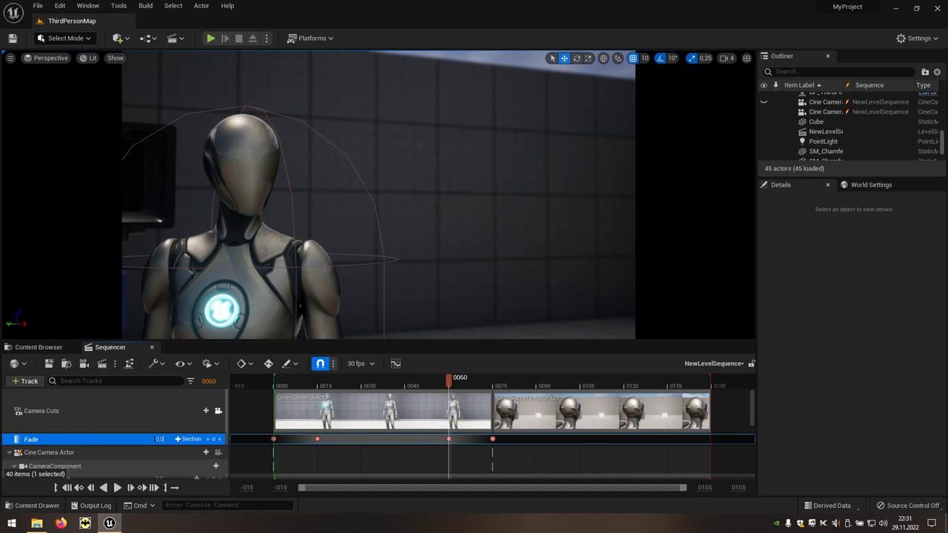
drag(449, 391, 540, 394)
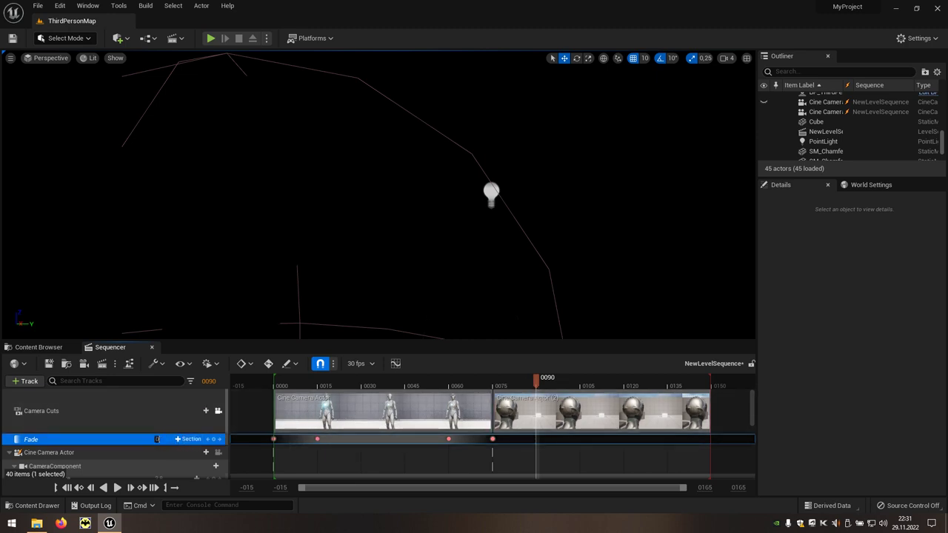
key(Return)
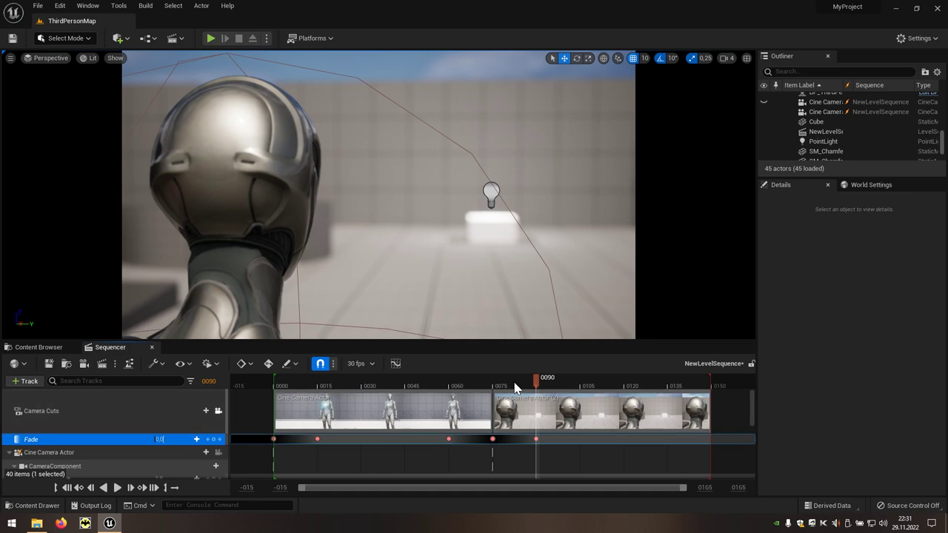
drag(537, 383, 274, 389)
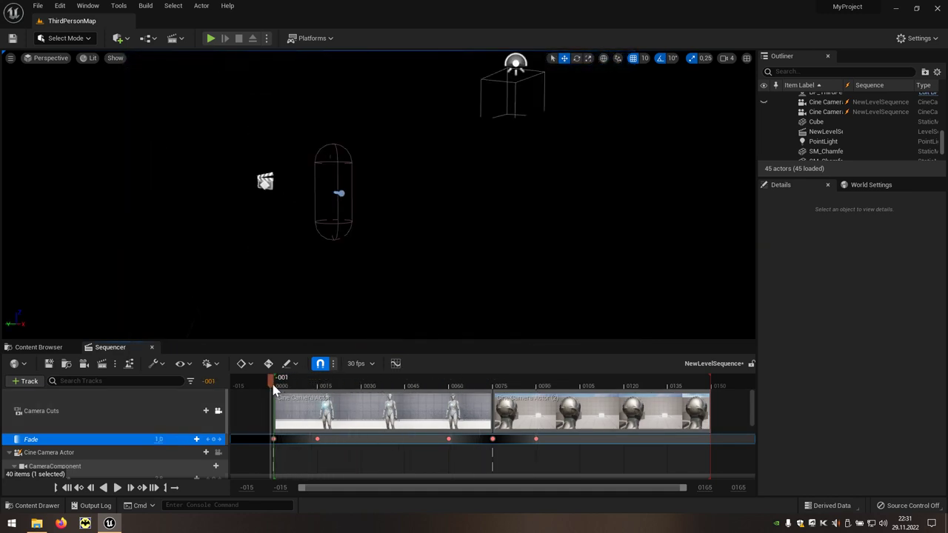
click(116, 488)
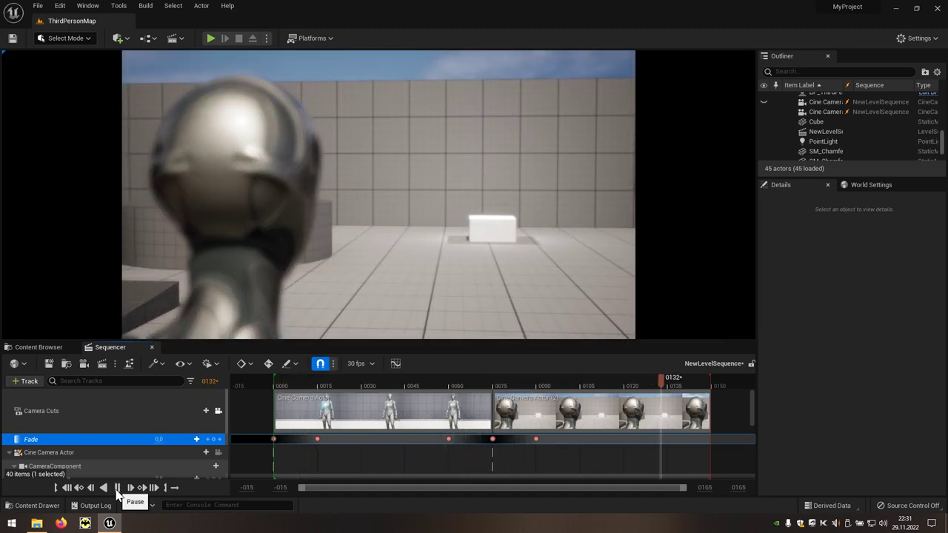
click(117, 492)
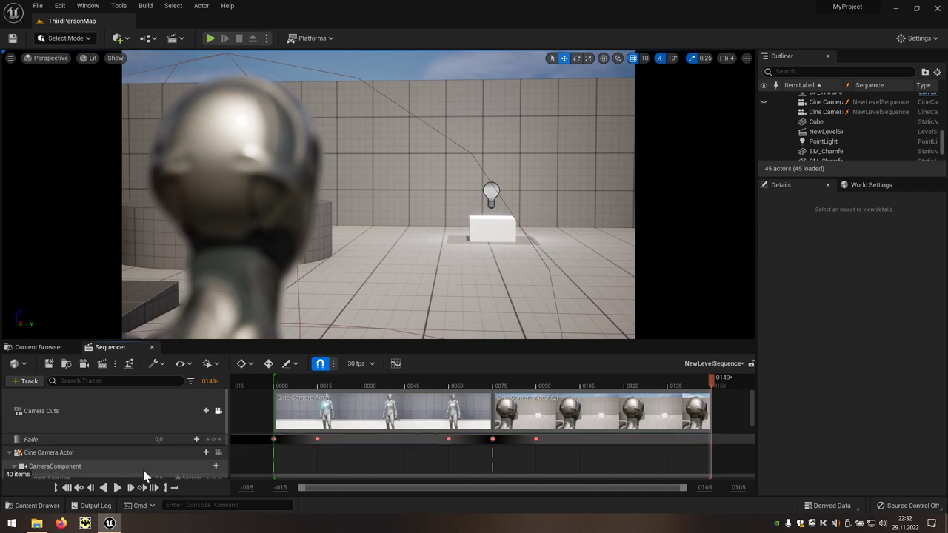
- Unlock the viewport from camera cuts, run and stop a play test, then select the level sequence actor
click(219, 412)
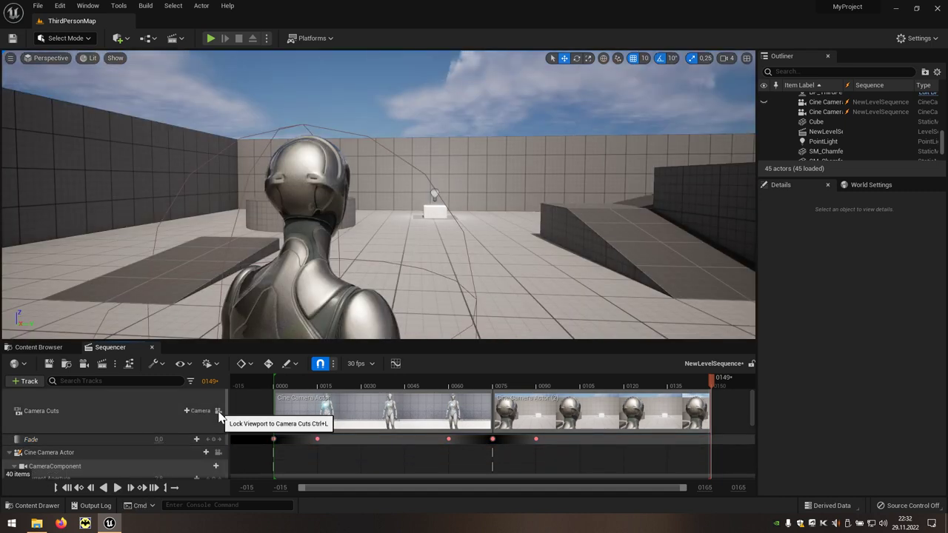
click(209, 40)
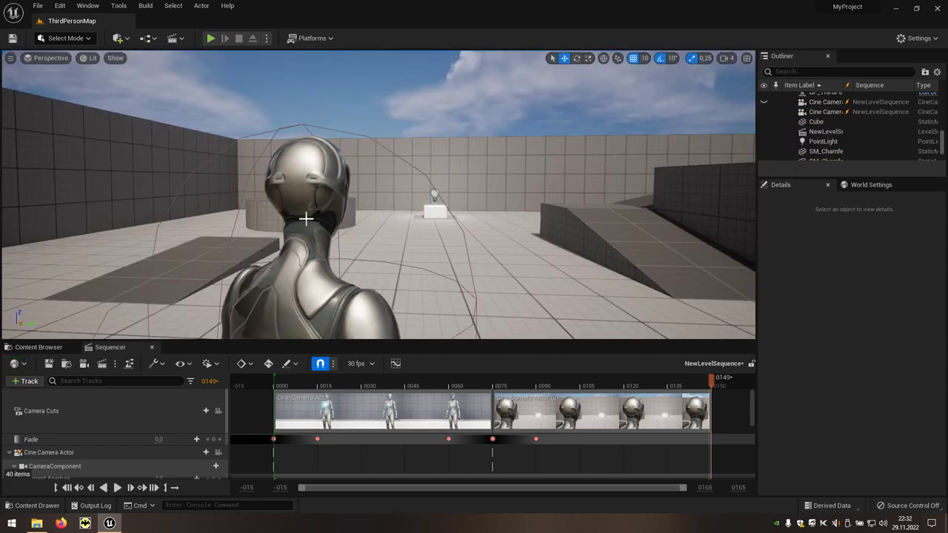
key(Escape)
mouse_move(306, 206)
right_down()
mouse_move(341, 237)
mouse_move(385, 230)
mouse_move(501, 164)
right_up()
click(501, 165)
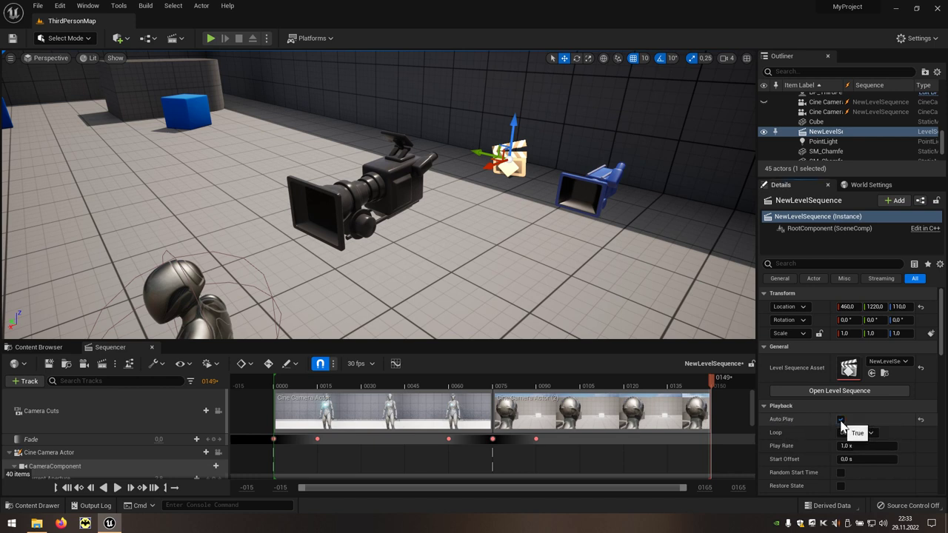
- Scroll NewLevelSequence's Details down to its Playback options, then launch a play test of the level
scroll(821, 431, down, 2)
scroll(820, 432, down, 2)
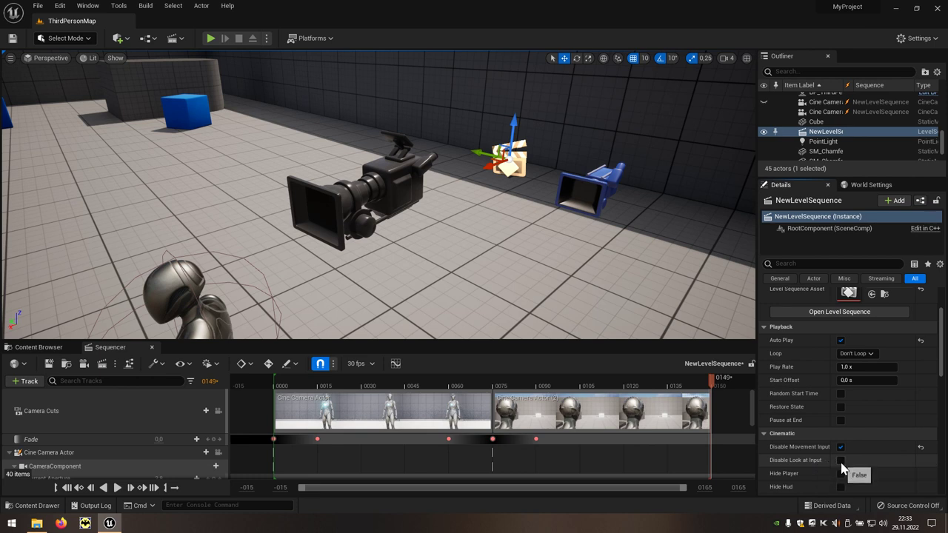
click(210, 38)
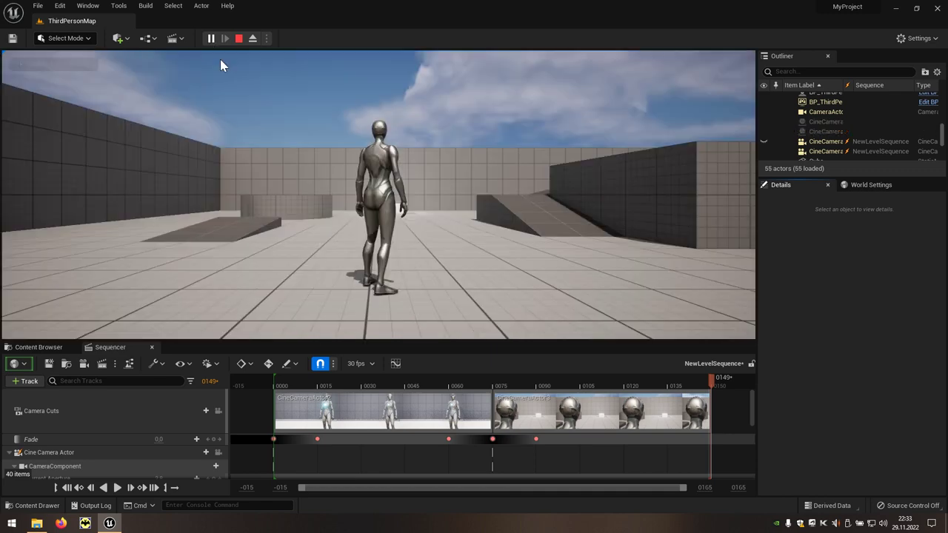
- Capture the mouse in the running game and run the character forward with W
click(220, 65)
key(w)
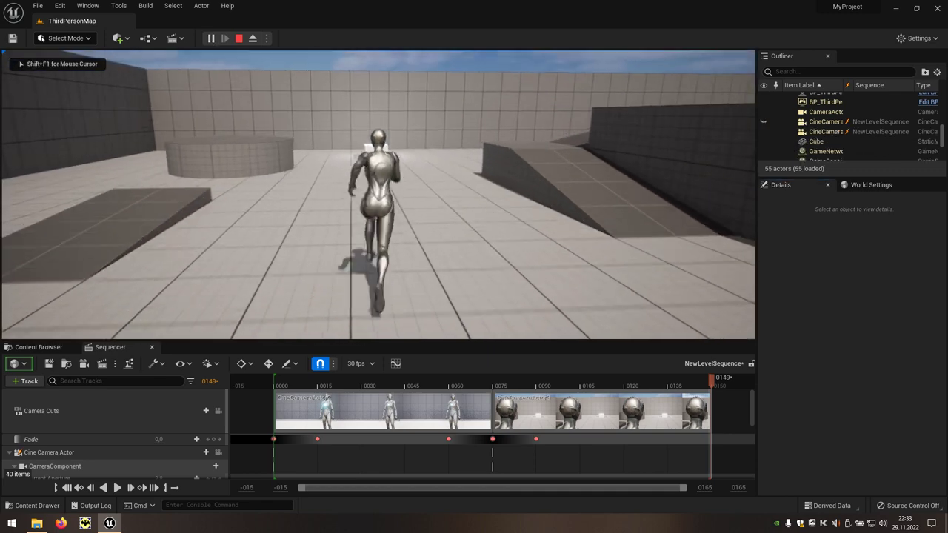